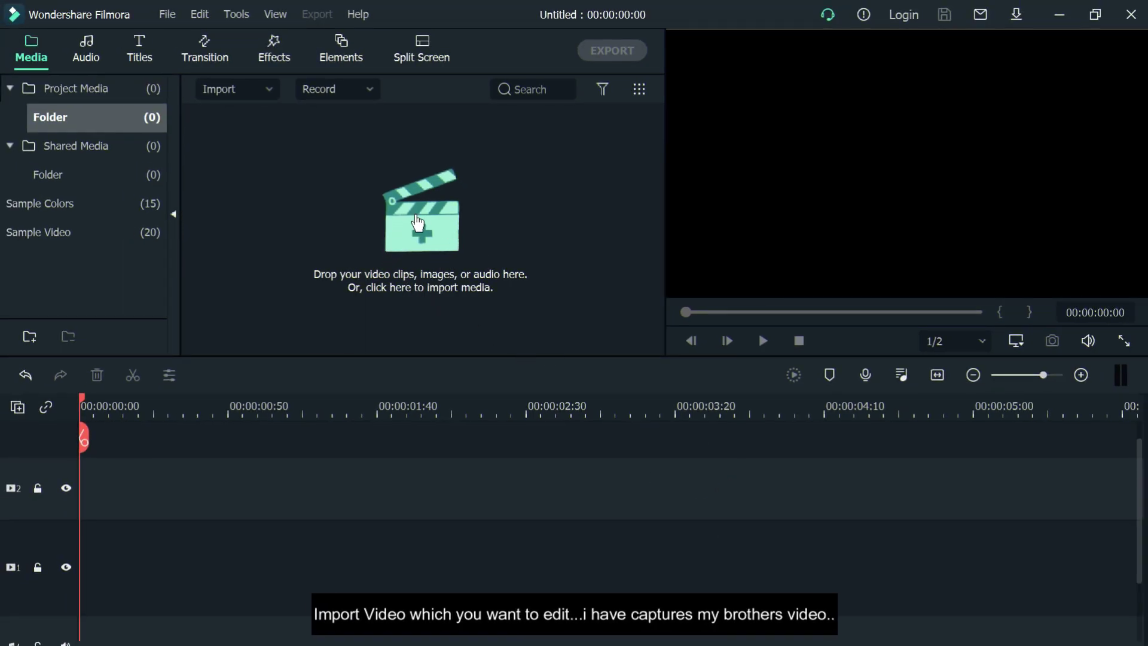
Import VID_20210421_102203 from Downloads and add it to the timeline, matching the project settings to the media at 1920 x 1080 30fps.
{"action": "left_click", "coordinate": [418, 224]}
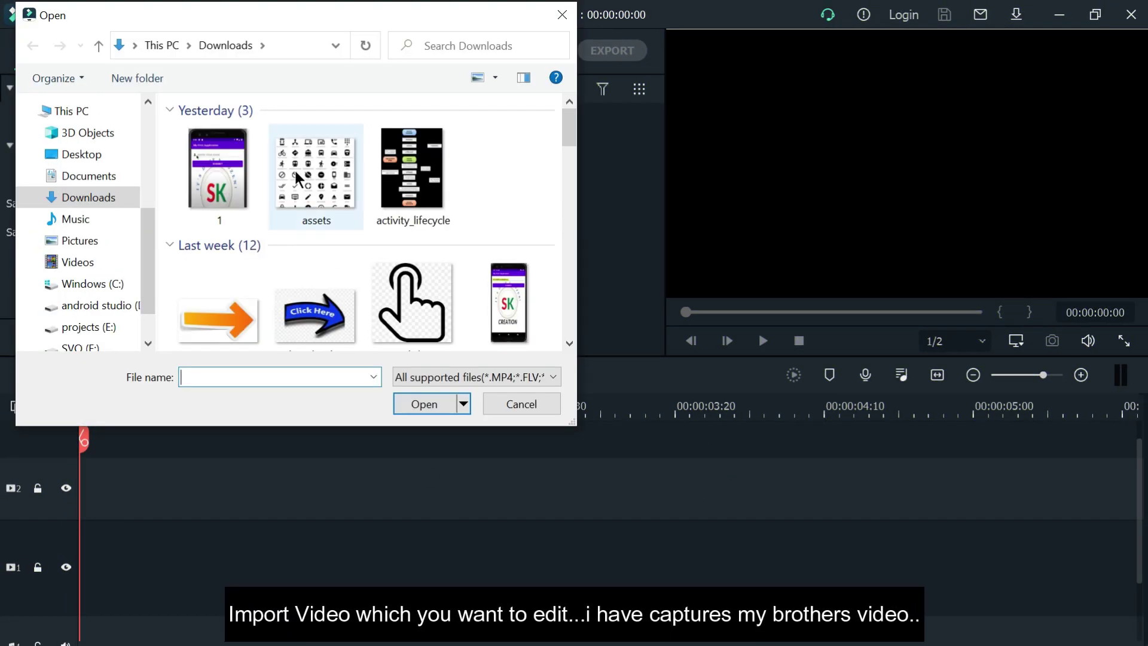
{"action": "scroll", "coordinate": [305, 186], "scroll_direction": "down", "scroll_amount": 5}
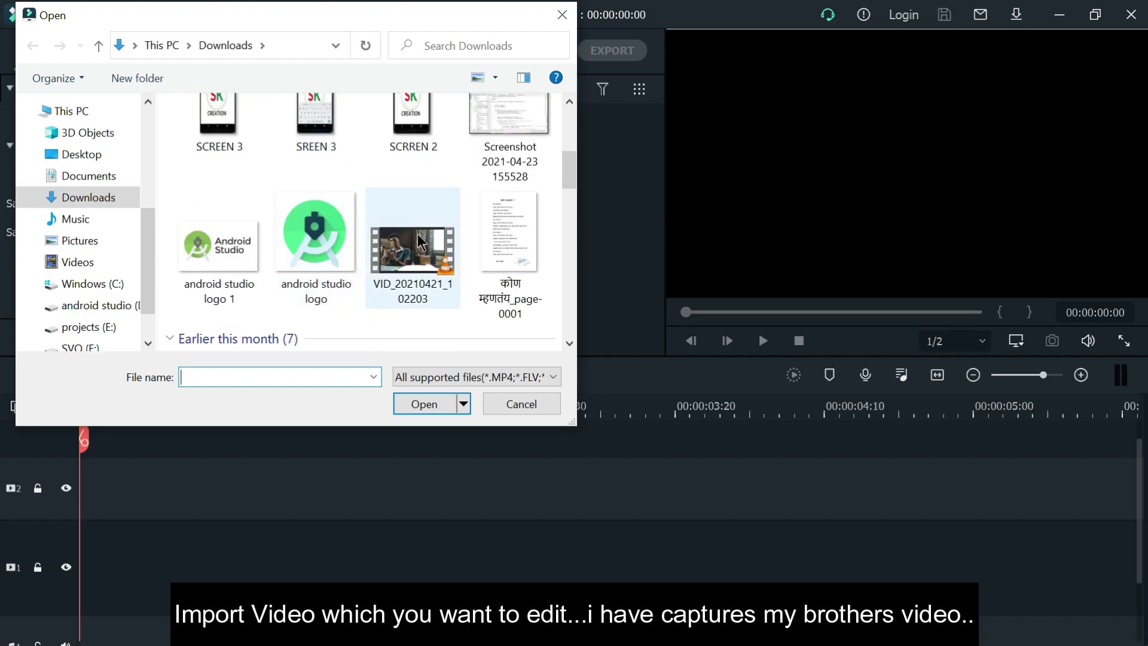
{"action": "left_click", "coordinate": [426, 298]}
{"action": "left_click", "coordinate": [425, 404]}
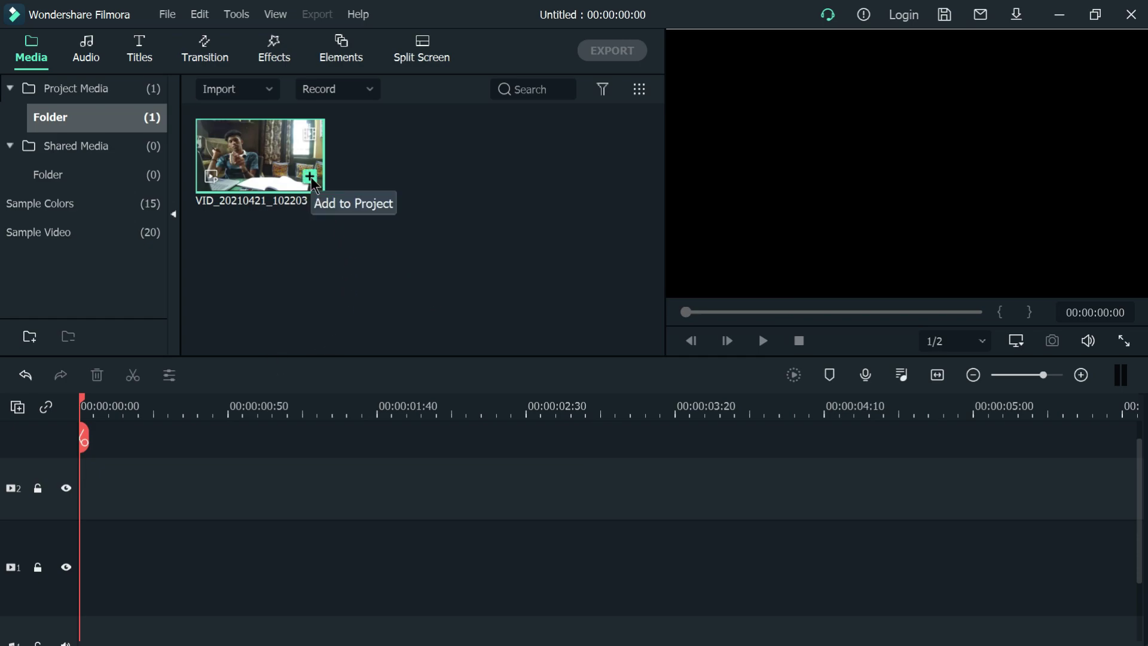
{"action": "left_click", "coordinate": [310, 177]}
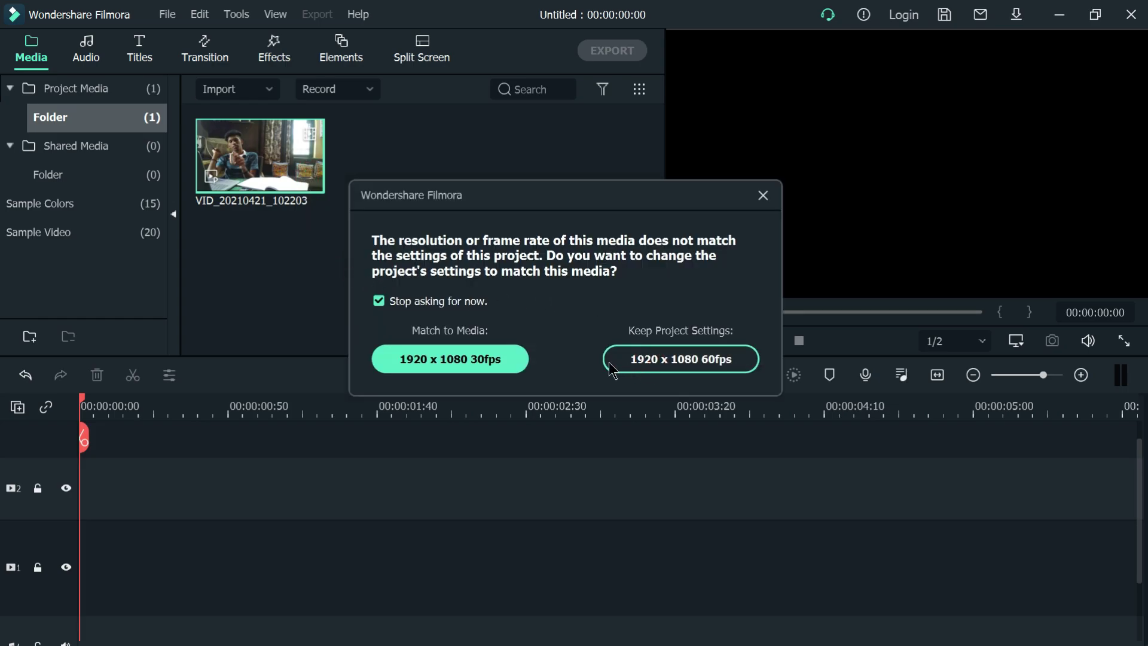
{"action": "left_click", "coordinate": [420, 354]}
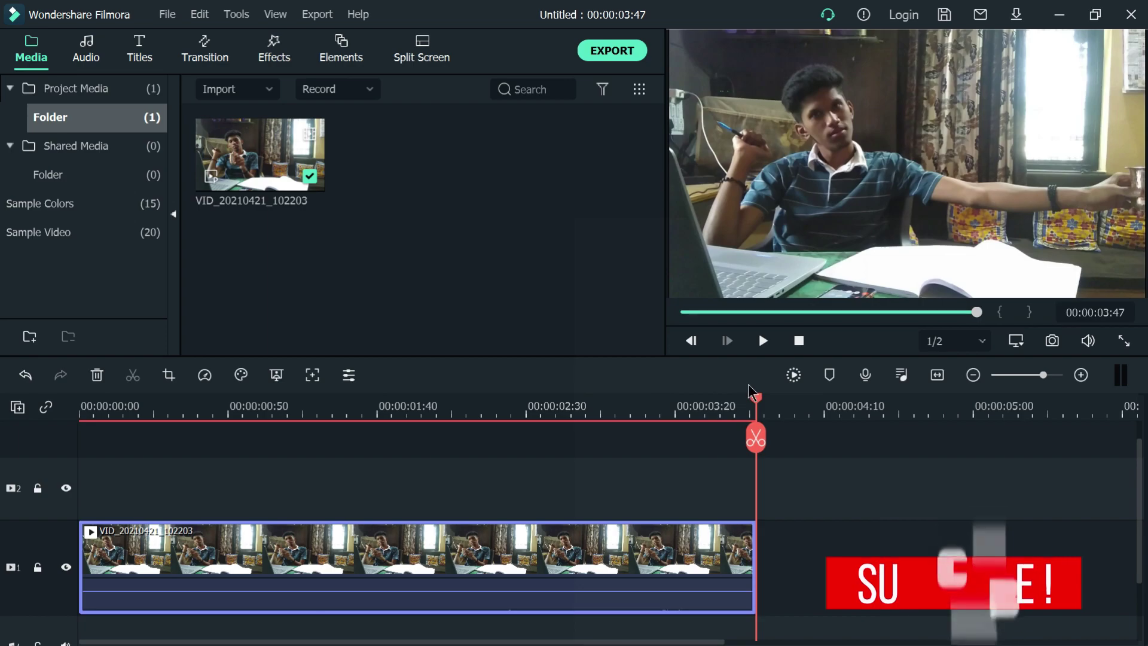
Render the timeline preview and play the clip from the beginning.
{"action": "left_click_drag", "start_coordinate": [747, 399], "coordinate": [80, 399]}
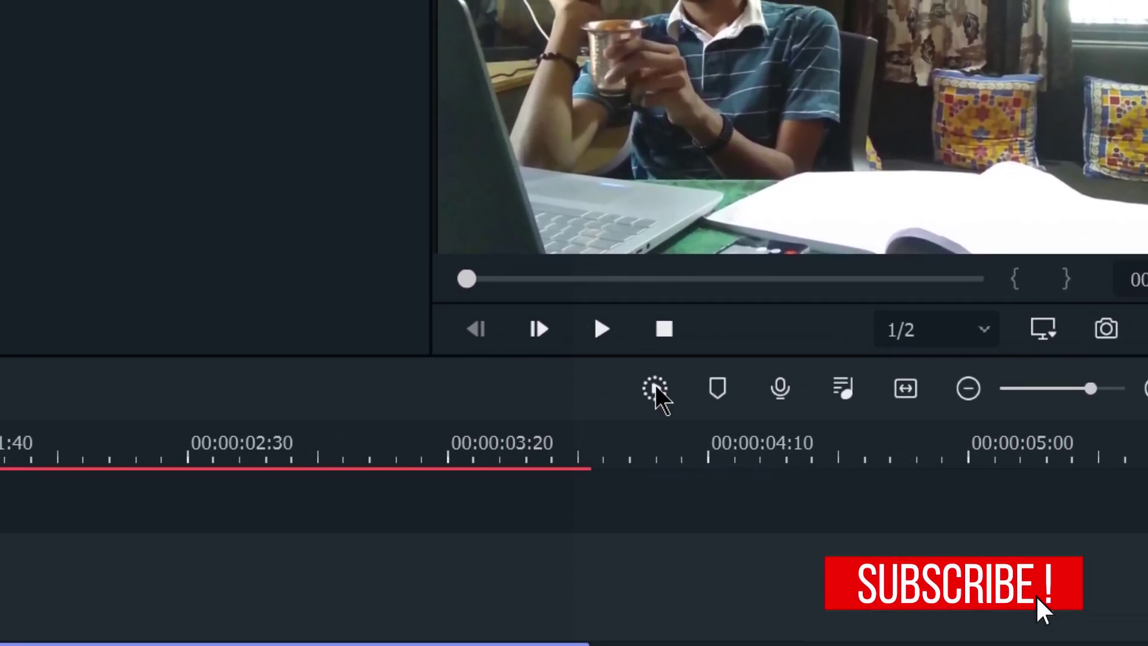
{"action": "left_click", "coordinate": [725, 413]}
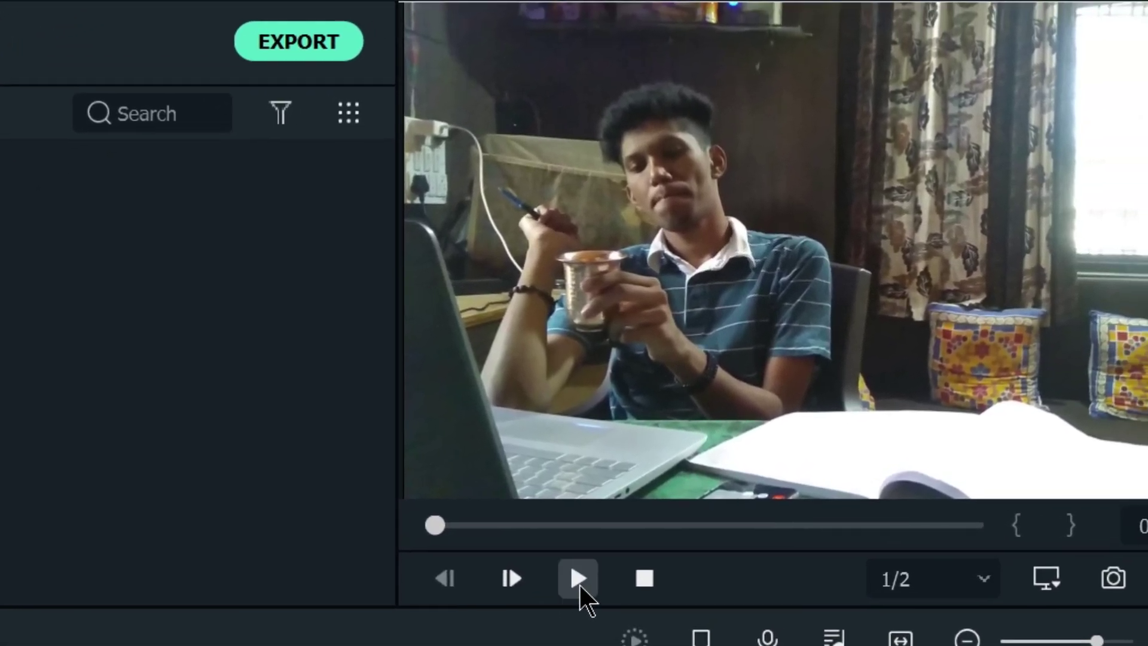
{"action": "left_click", "coordinate": [578, 579]}
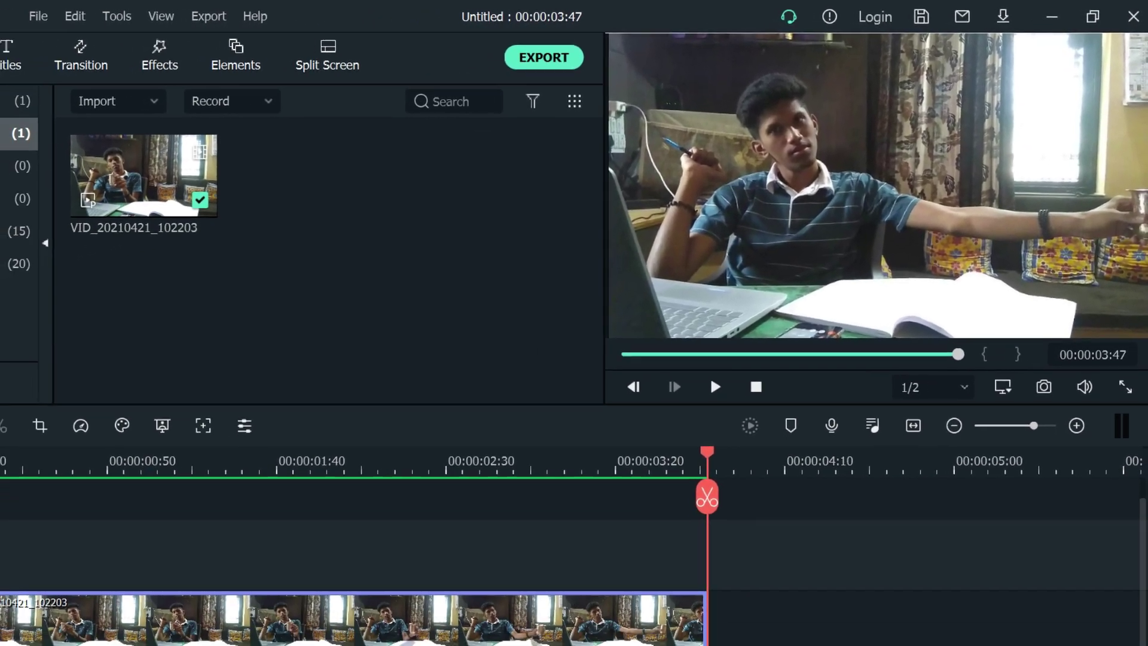
Detach the audio from the video clip and delete the detached audio.
{"action": "right_click", "coordinate": [392, 640]}
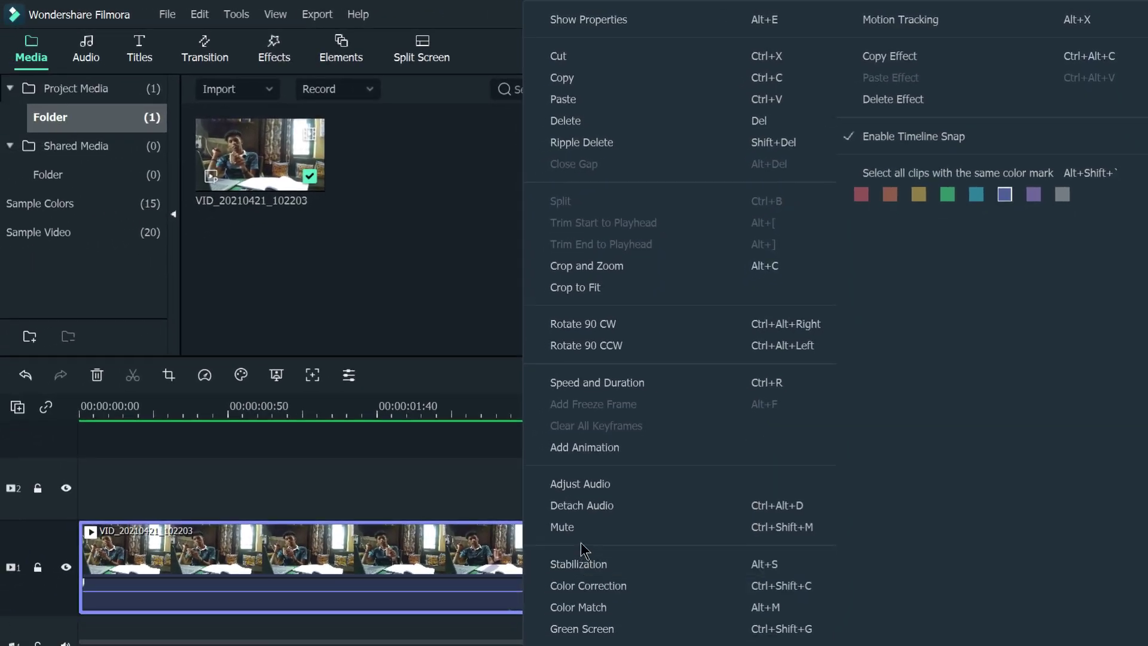
{"action": "left_click", "coordinate": [581, 505]}
{"action": "scroll", "coordinate": [492, 619], "scroll_direction": "down", "scroll_amount": 3}
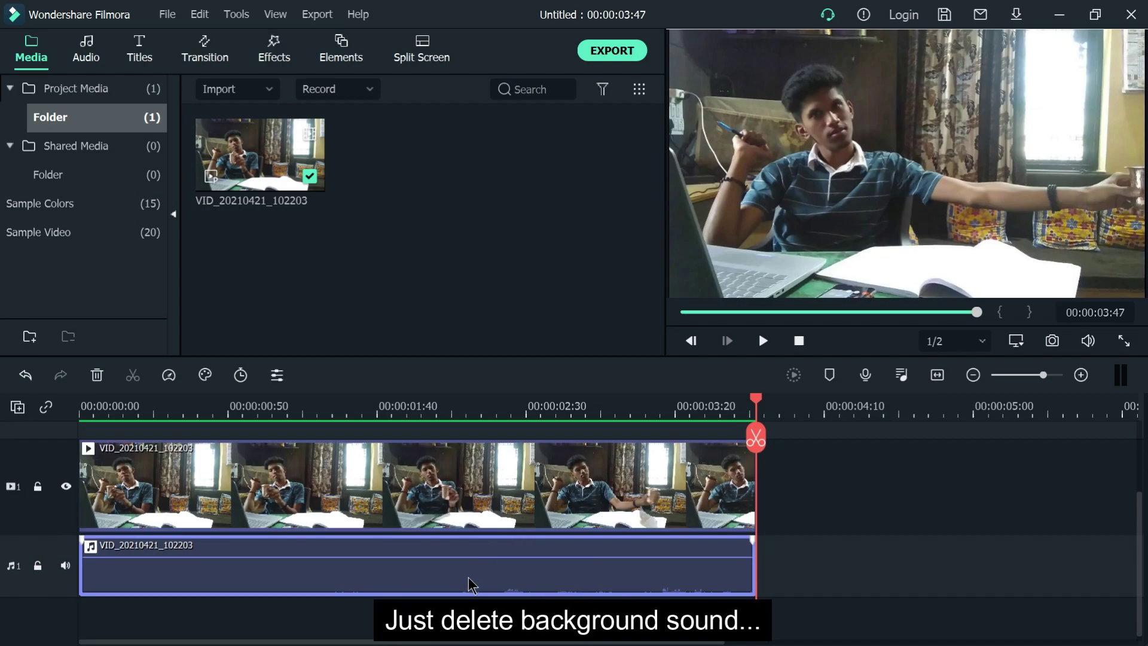
{"action": "key", "text": "Delete"}
{"action": "scroll", "coordinate": [328, 551], "scroll_direction": "up", "scroll_amount": 1}
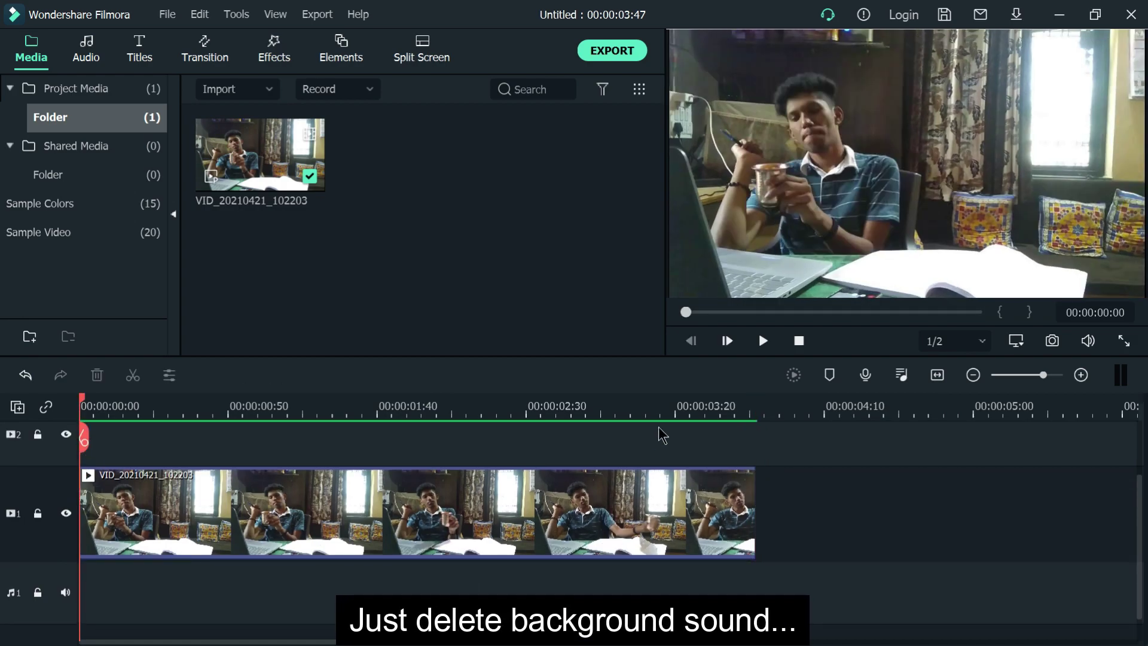
Split the video clip at 00:00:02:56, where the arm holding the cup is stretched out, and delete the part after the cut.
{"action": "left_click", "coordinate": [763, 342]}
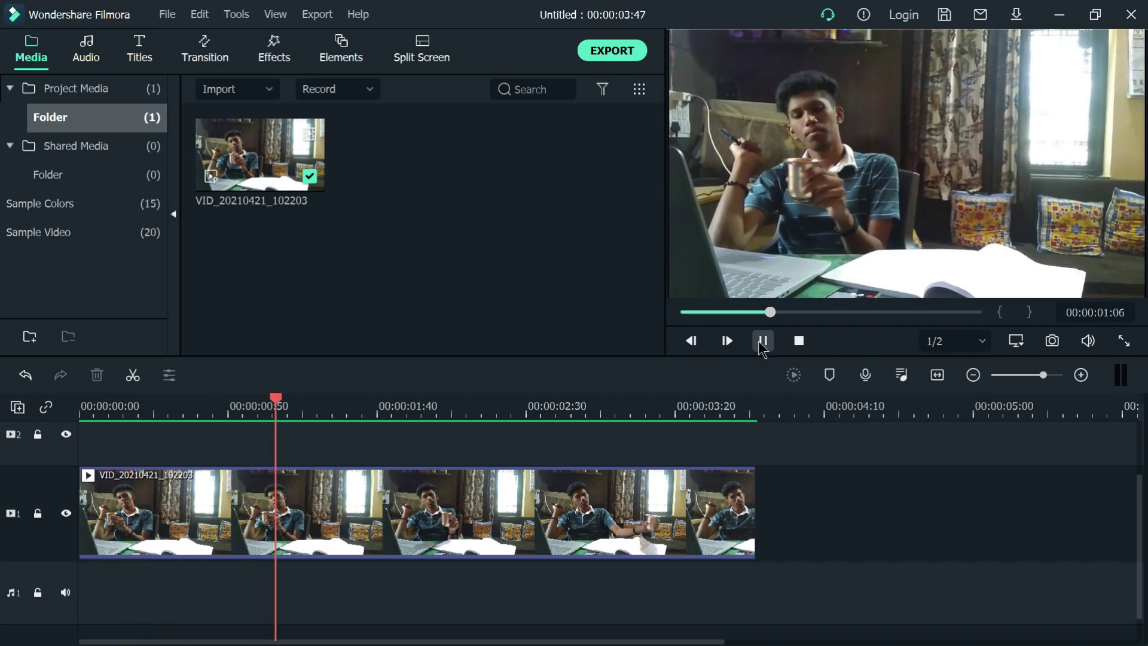
{"action": "left_click", "coordinate": [763, 341]}
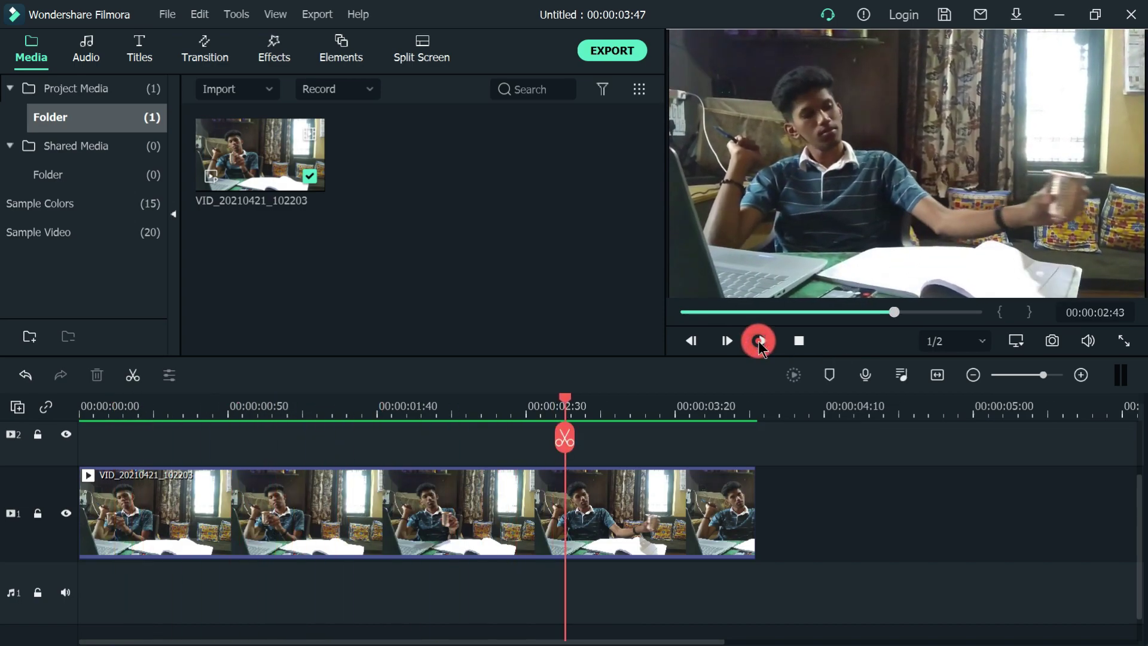
{"action": "left_click", "coordinate": [762, 340]}
{"action": "left_click", "coordinate": [760, 342]}
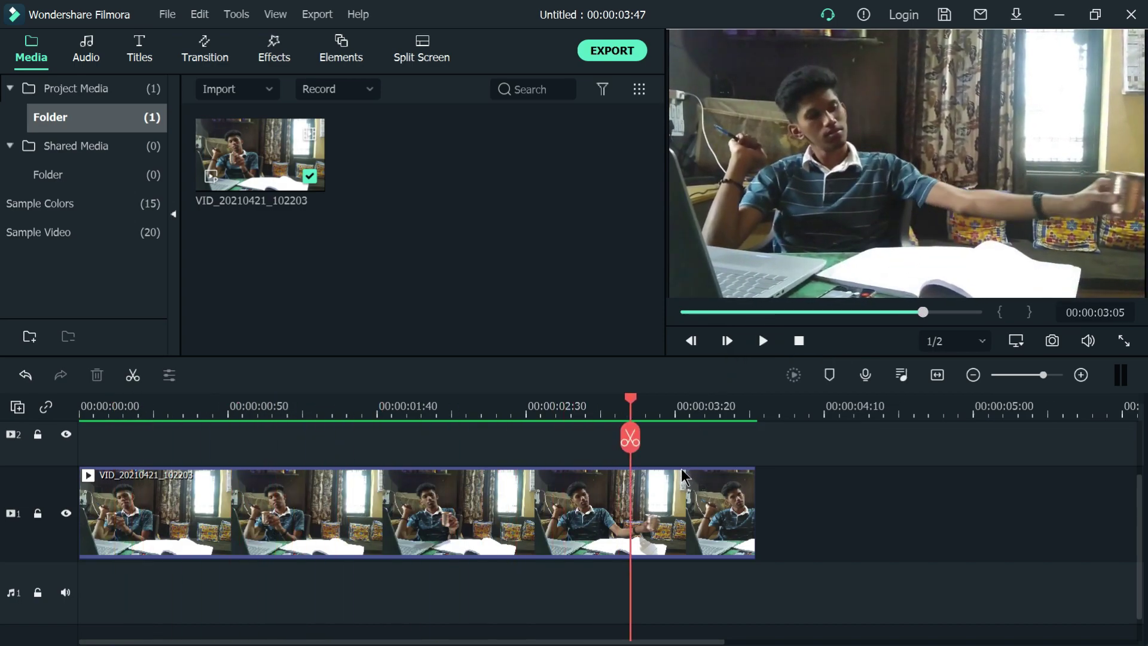
{"action": "left_click_drag", "start_coordinate": [631, 397], "coordinate": [616, 407]}
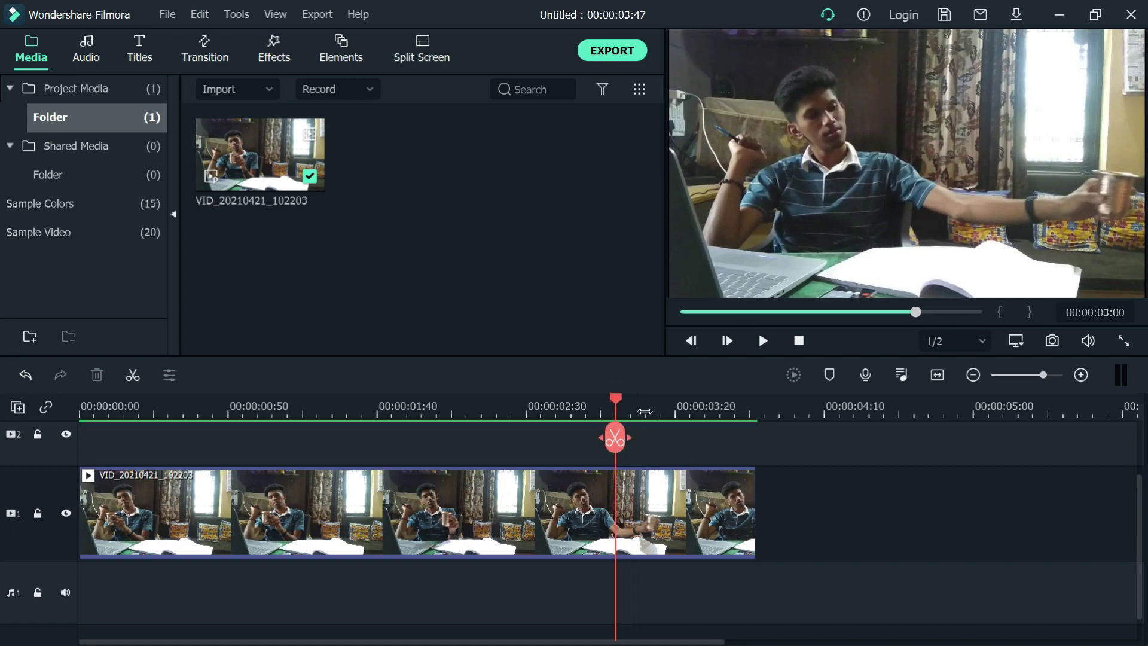
{"action": "scroll", "coordinate": [616, 406], "scroll_direction": "up", "scroll_amount": 5}
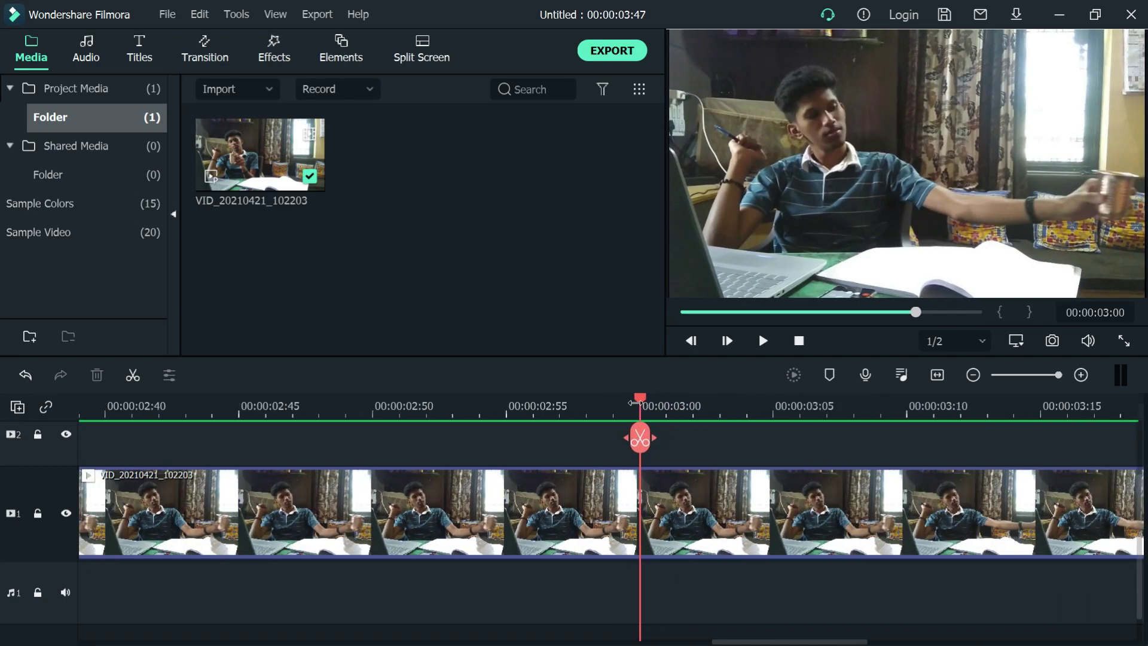
{"action": "left_click", "coordinate": [595, 401]}
{"action": "left_click_drag", "start_coordinate": [598, 406], "coordinate": [490, 410]}
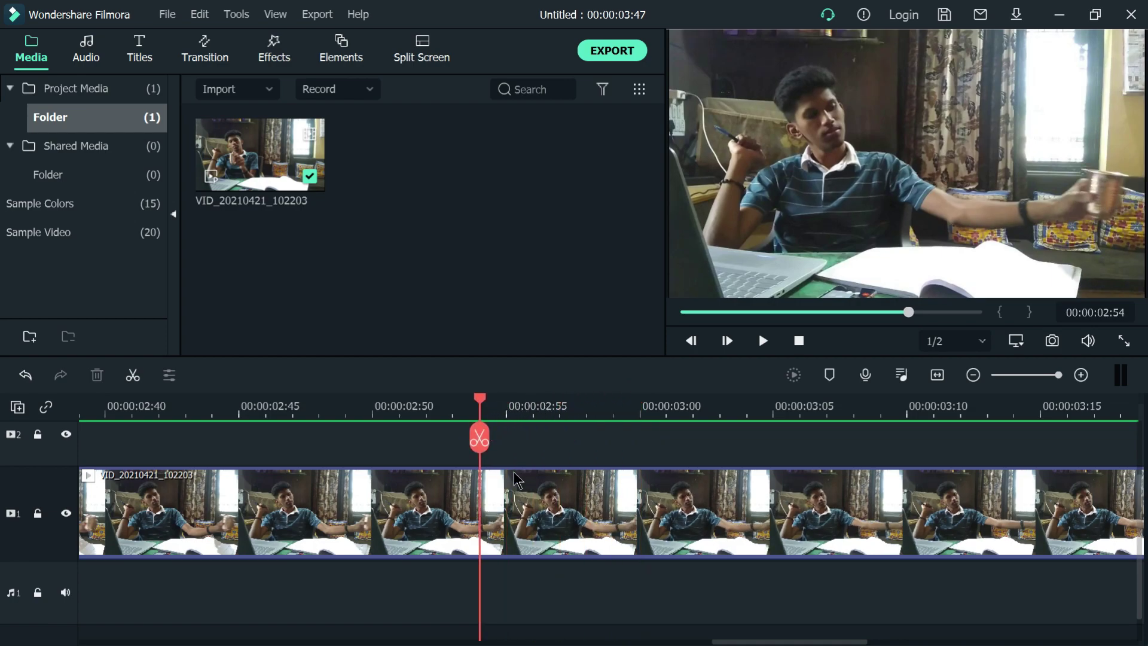
{"action": "left_click_drag", "start_coordinate": [477, 397], "coordinate": [555, 412]}
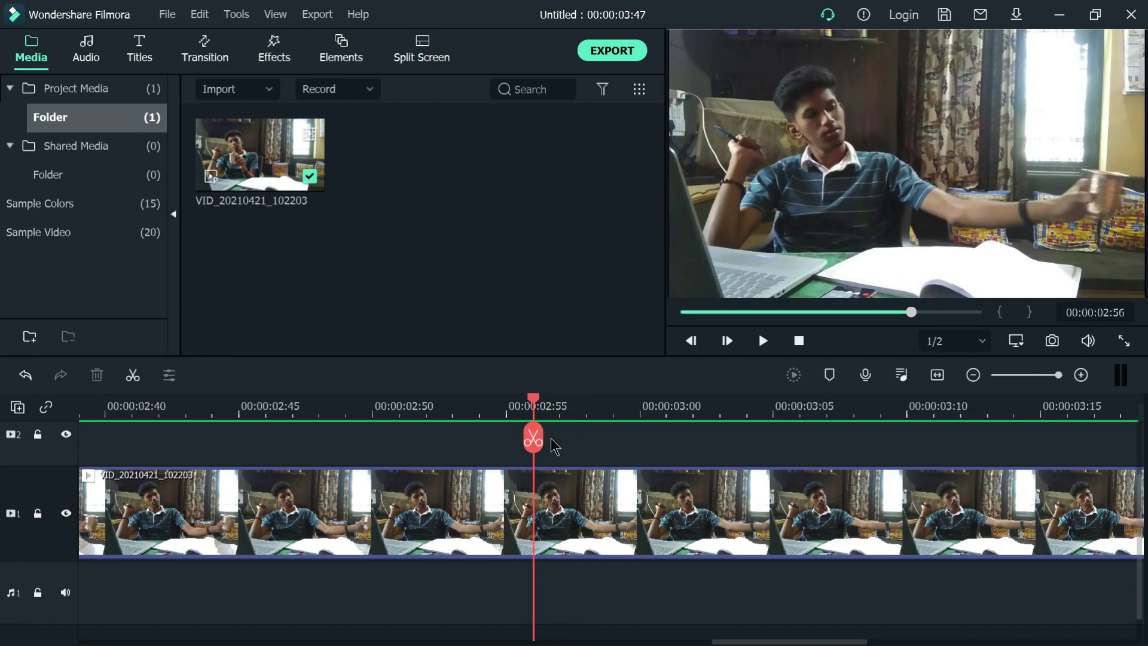
{"action": "left_click", "coordinate": [532, 440]}
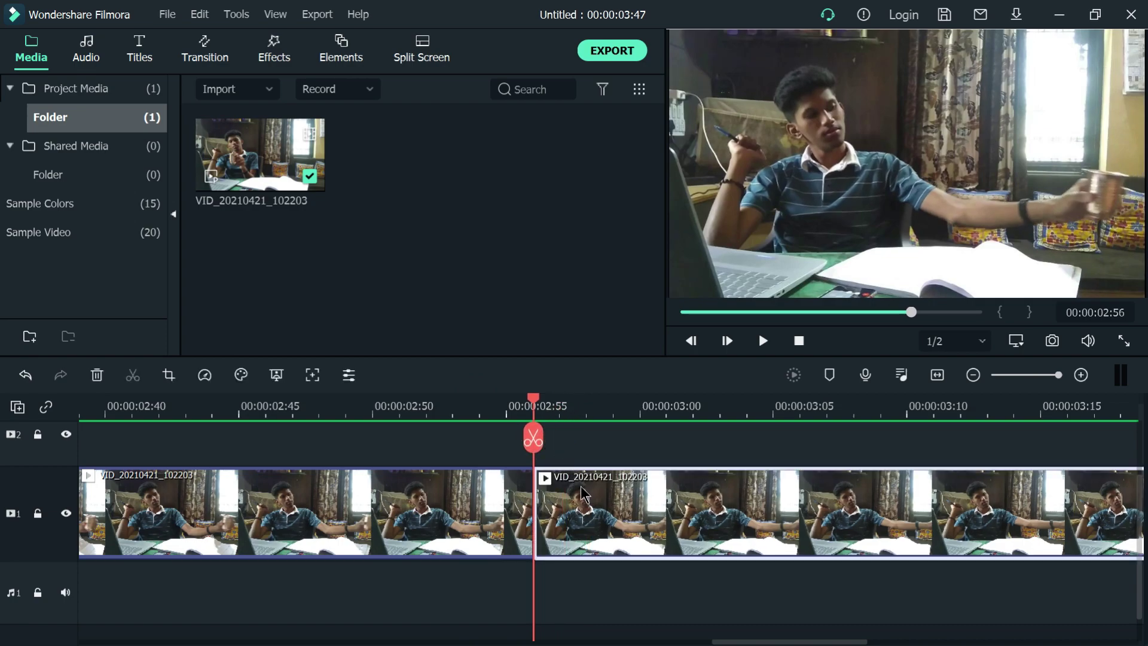
{"action": "key", "text": "Delete"}
Duplicate the trimmed clip and place the copy directly after the original at 00:00:02:56.
{"action": "left_click", "coordinate": [939, 376]}
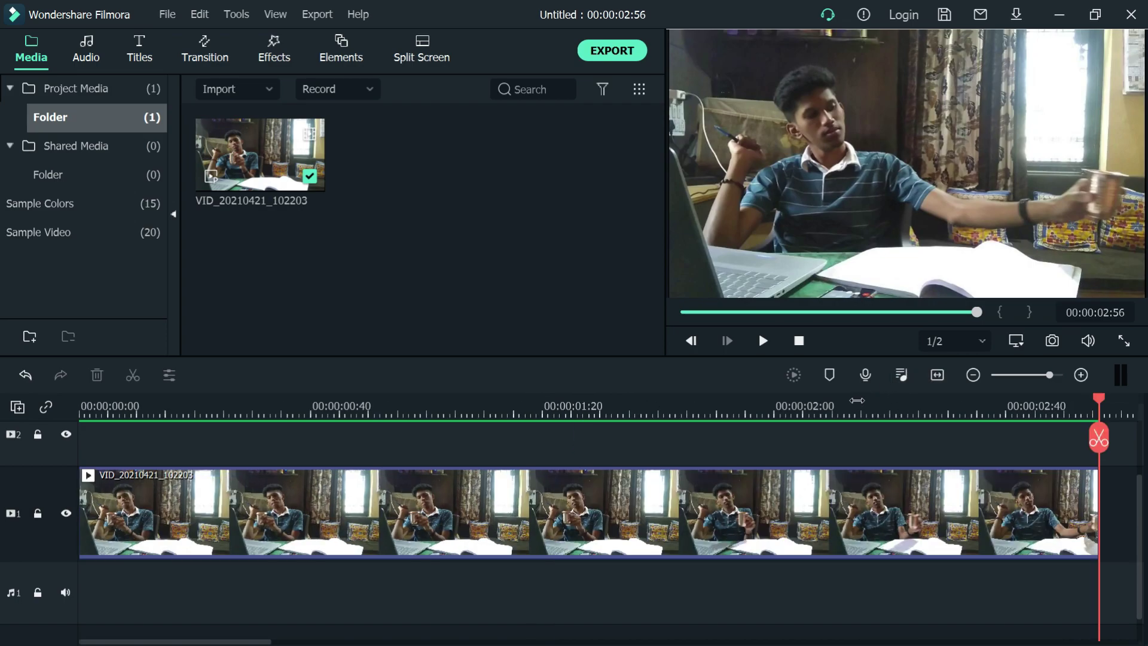
{"action": "left_click_drag", "start_coordinate": [1099, 408], "coordinate": [177, 481]}
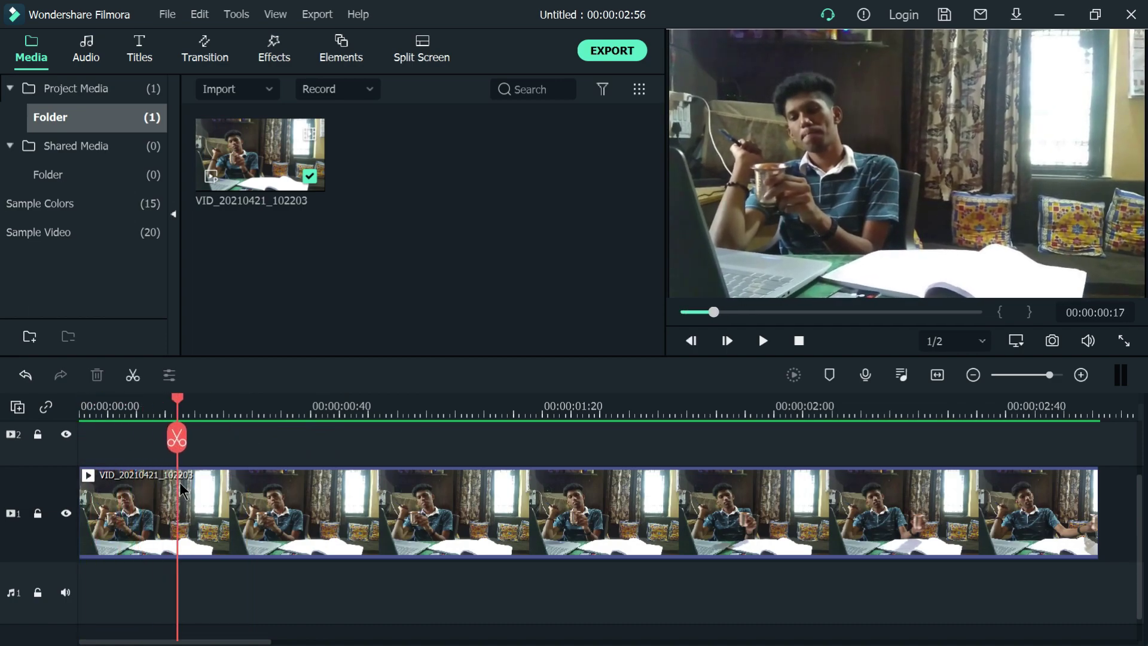
{"action": "left_click", "coordinate": [325, 534]}
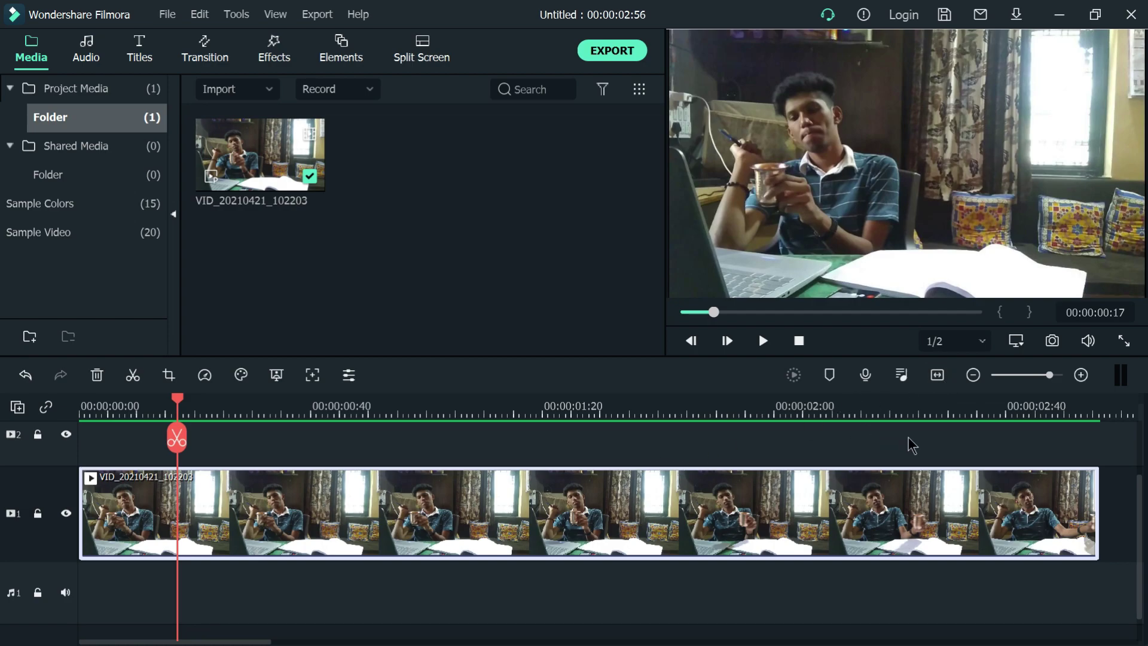
{"action": "scroll", "coordinate": [908, 442], "scroll_direction": "right", "scroll_amount": 5}
{"action": "left_click", "coordinate": [577, 409]}
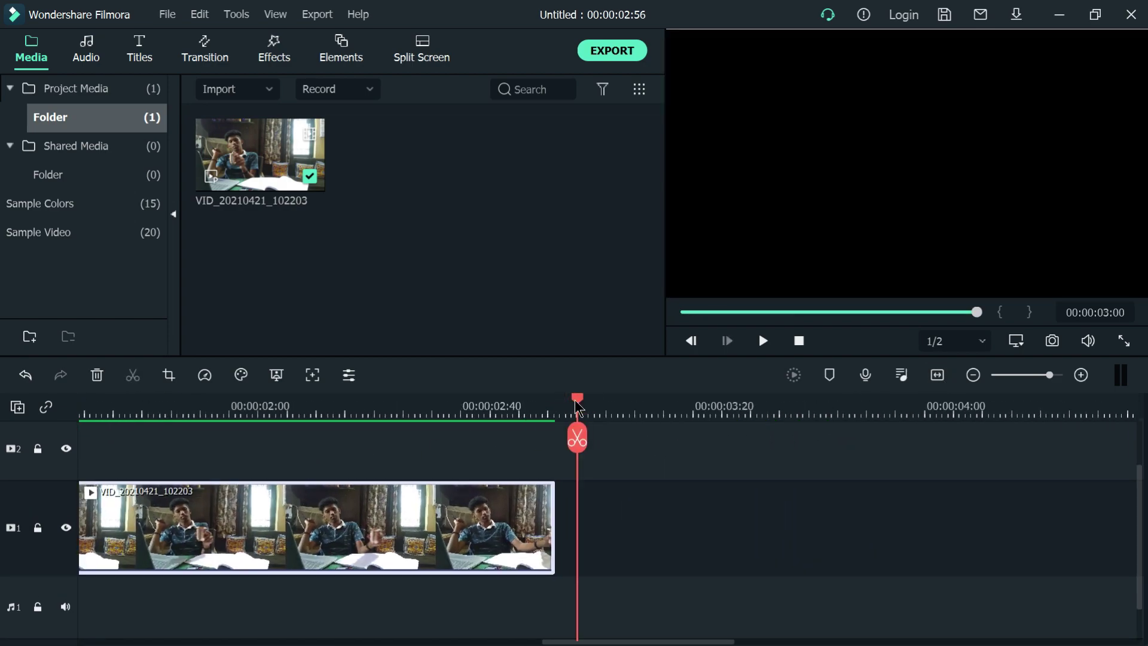
{"action": "left_click", "coordinate": [517, 409]}
{"action": "scroll", "coordinate": [733, 413], "scroll_direction": "up", "scroll_amount": 2}
{"action": "left_click", "coordinate": [698, 411]}
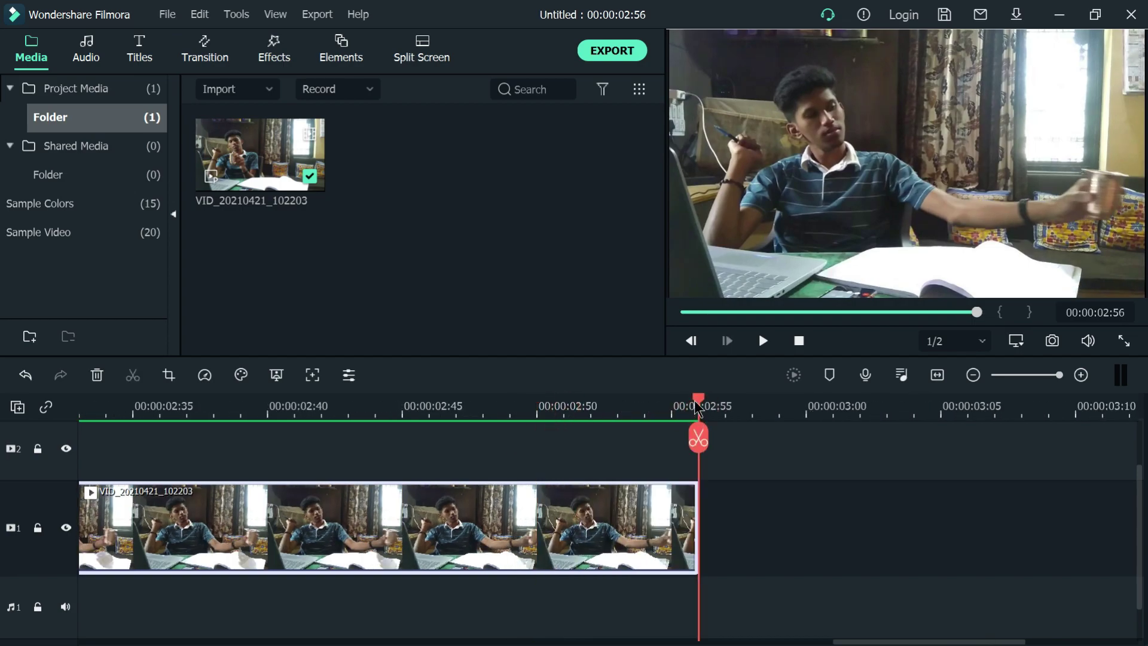
{"action": "key", "text": "ctrl+v"}
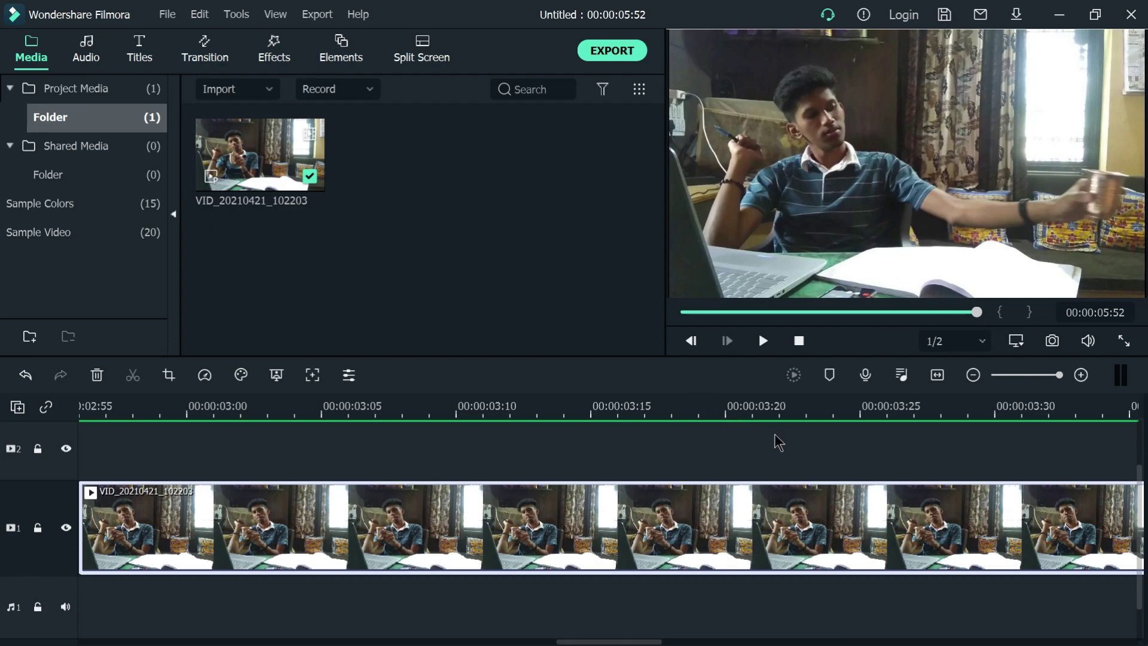
Reverse the second clip's playback through its speed and duration settings, keeping the speed at 1.00x and ripple edit on.
{"action": "left_click", "coordinate": [937, 374]}
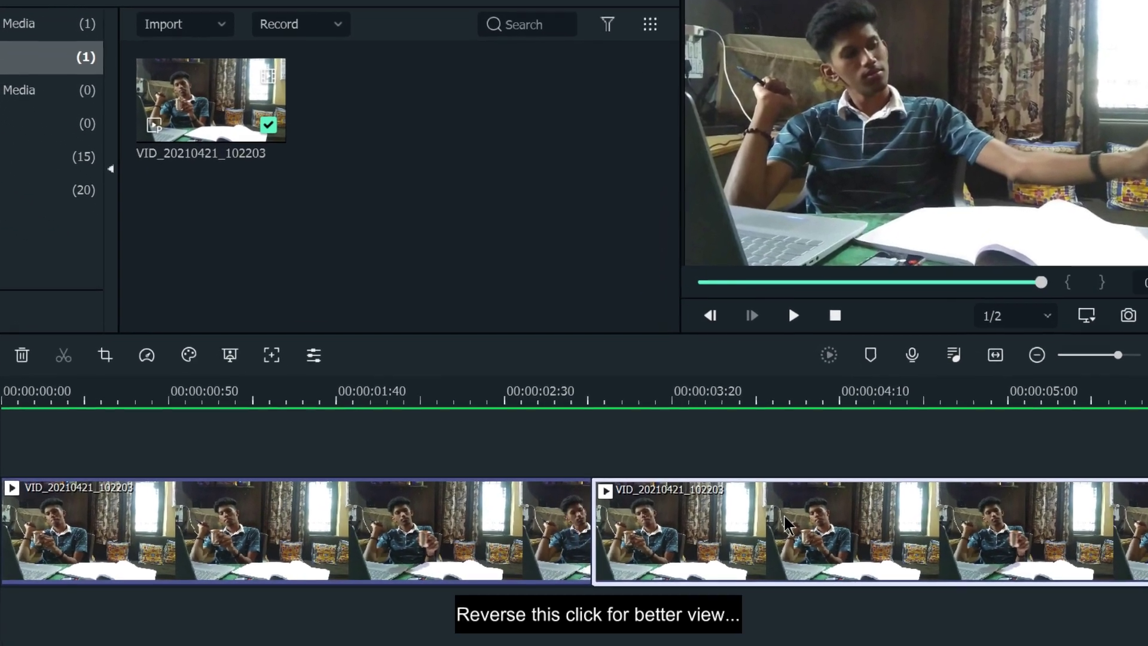
{"action": "right_click", "coordinate": [764, 511]}
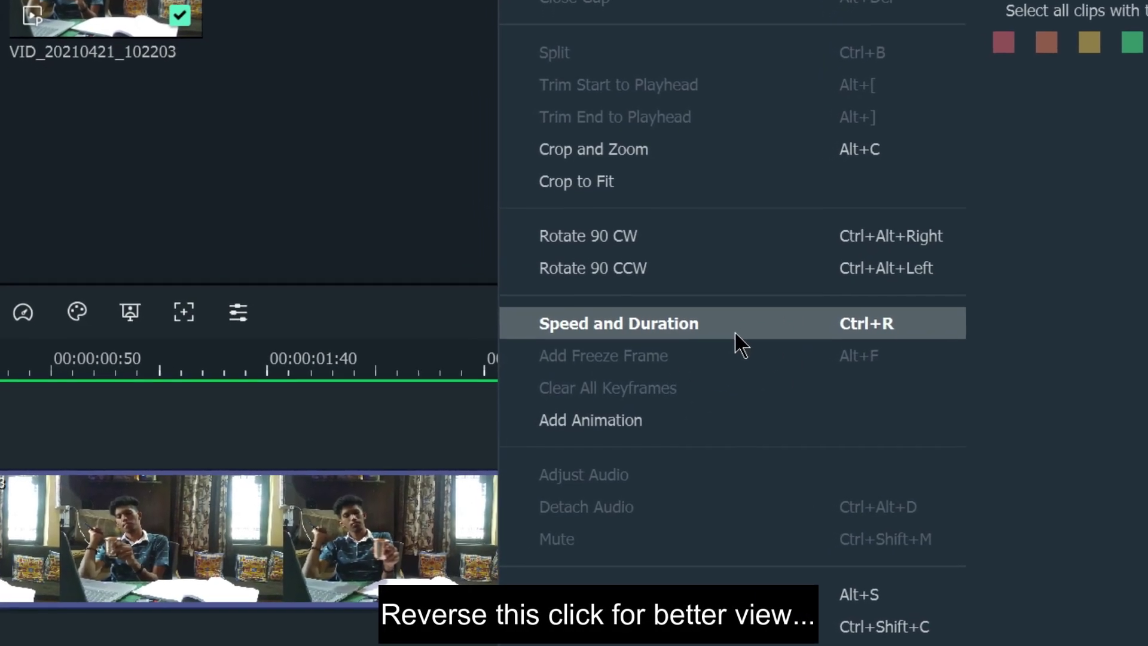
{"action": "left_click", "coordinate": [731, 337]}
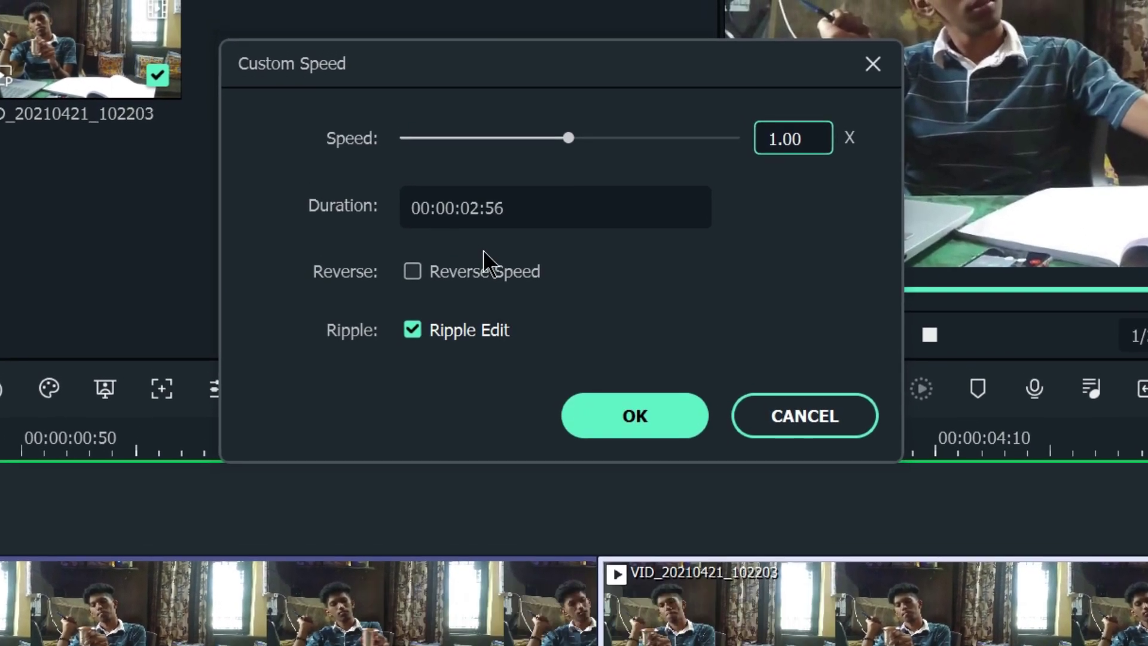
{"action": "left_click", "coordinate": [470, 254]}
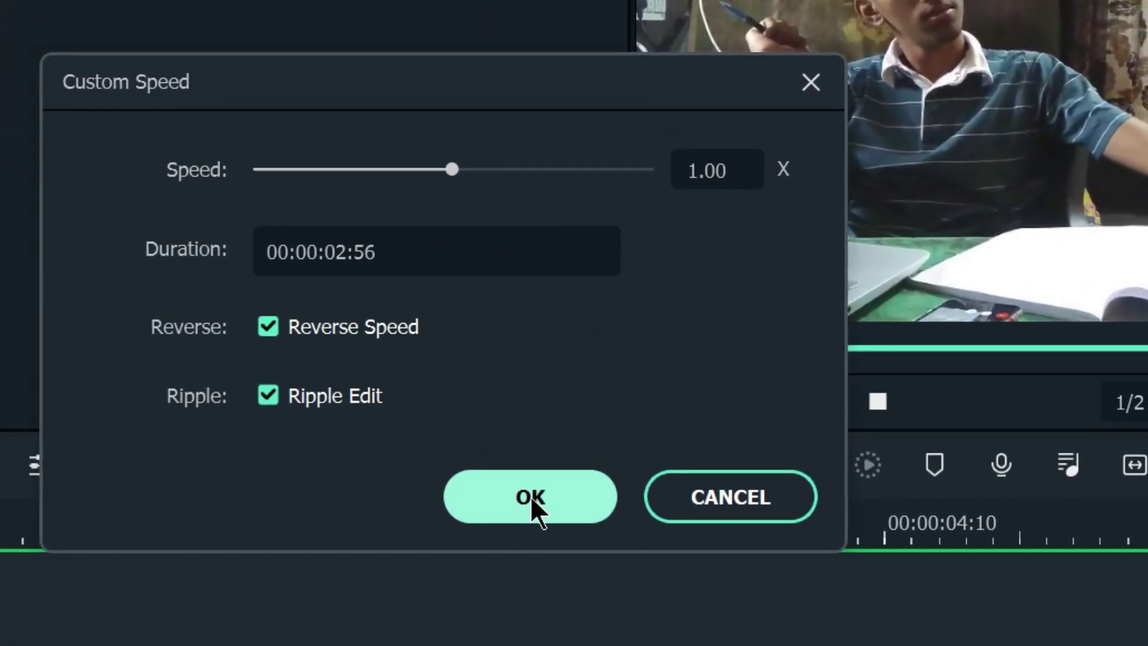
{"action": "left_click", "coordinate": [544, 497]}
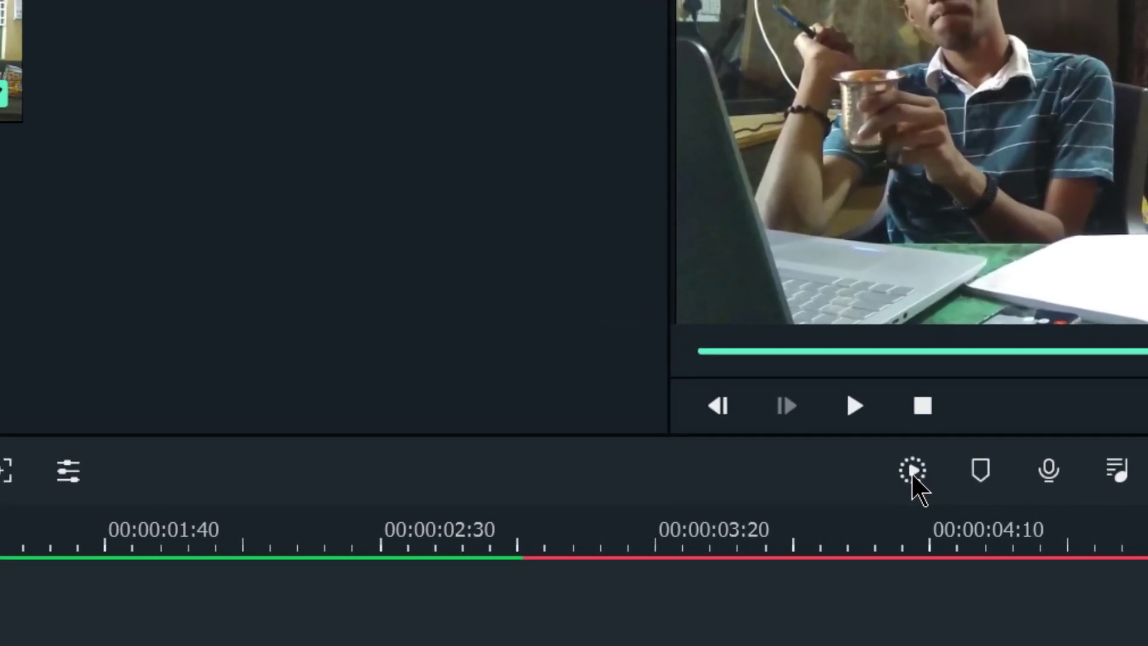
Render the timeline preview and play the forward and reversed clips in sequence.
{"action": "left_click", "coordinate": [911, 471]}
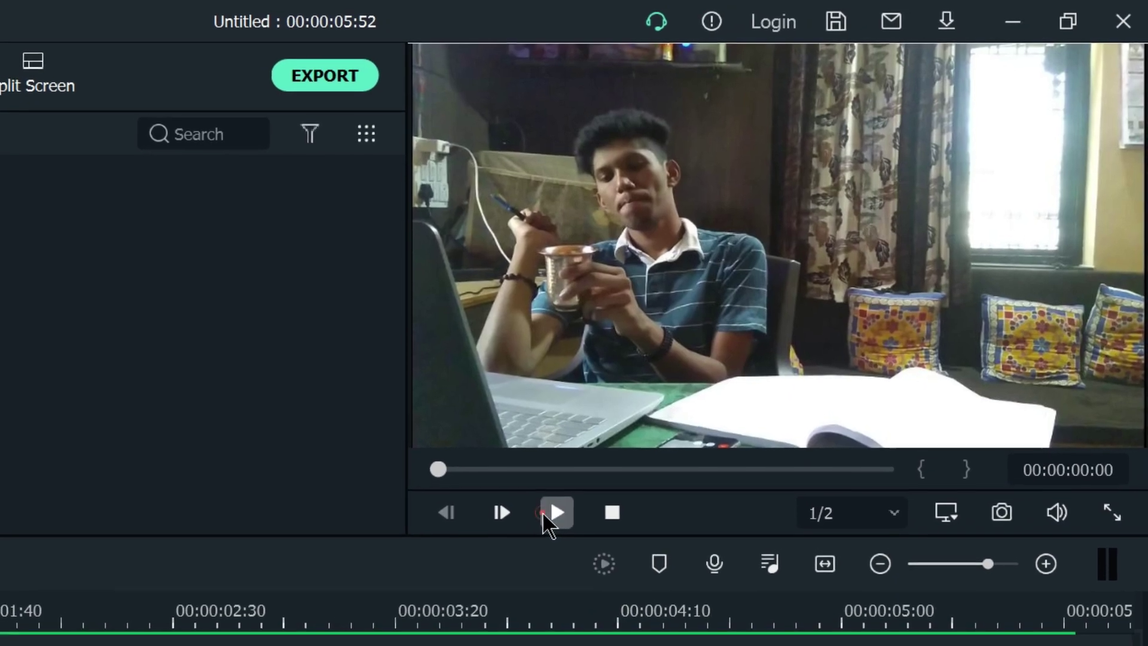
{"action": "left_click", "coordinate": [551, 514]}
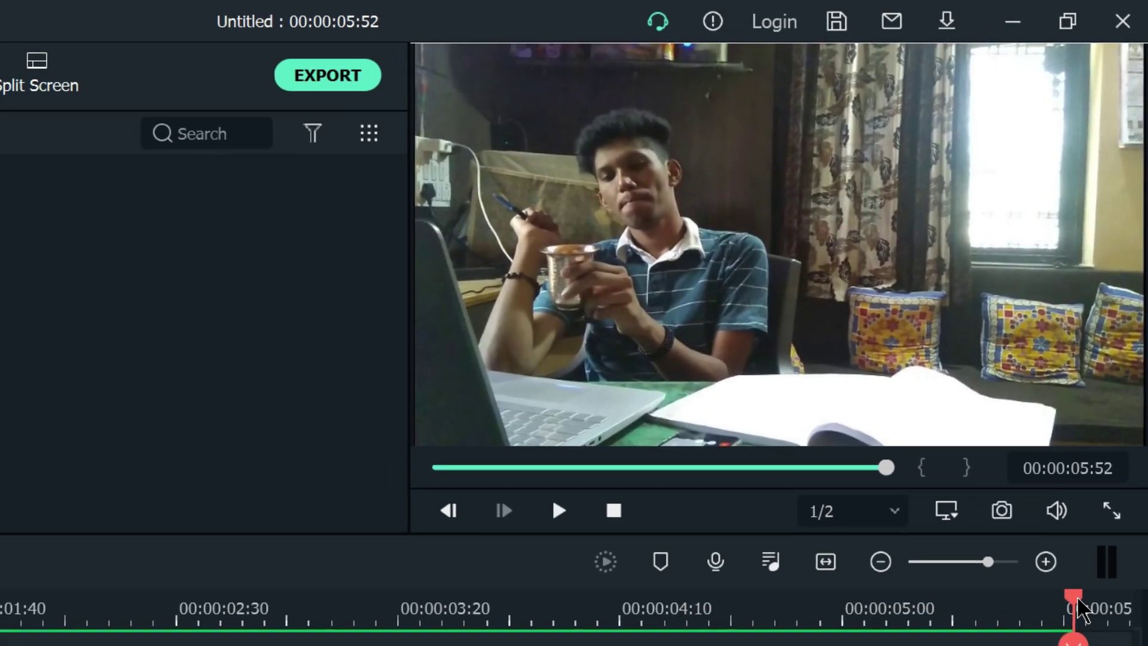
Motion-track the handheld cup in the first clip from its start with a tracking frame fitted around the cup, and hide the tracking frame.
{"action": "left_click_drag", "start_coordinate": [1072, 609], "coordinate": [0, 609]}
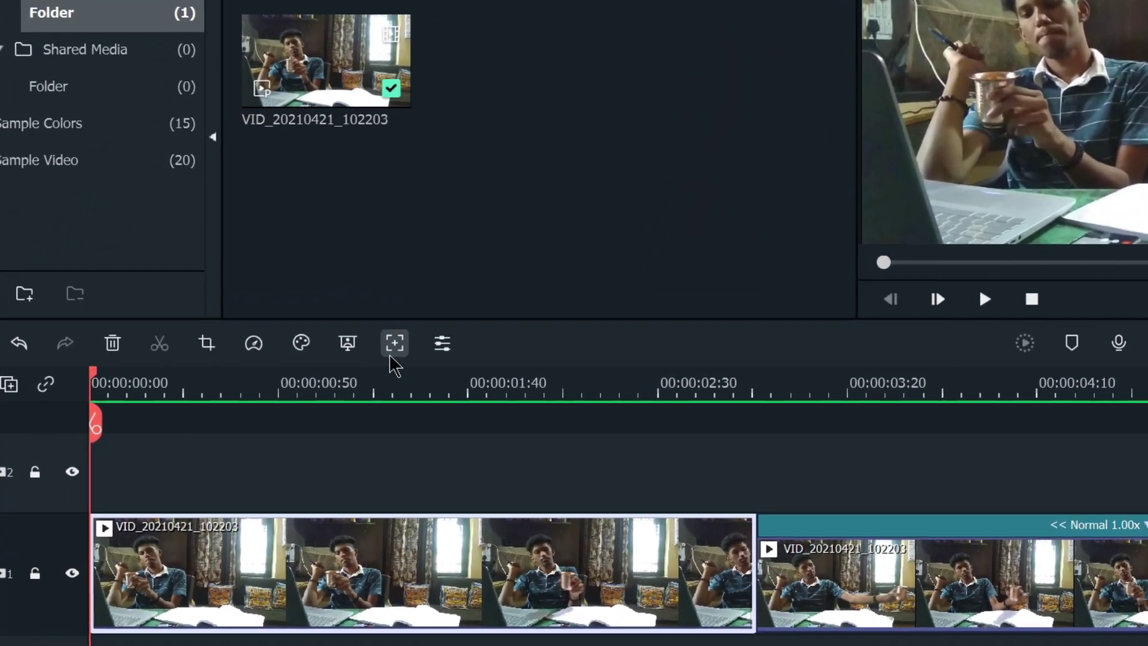
{"action": "left_click", "coordinate": [411, 338]}
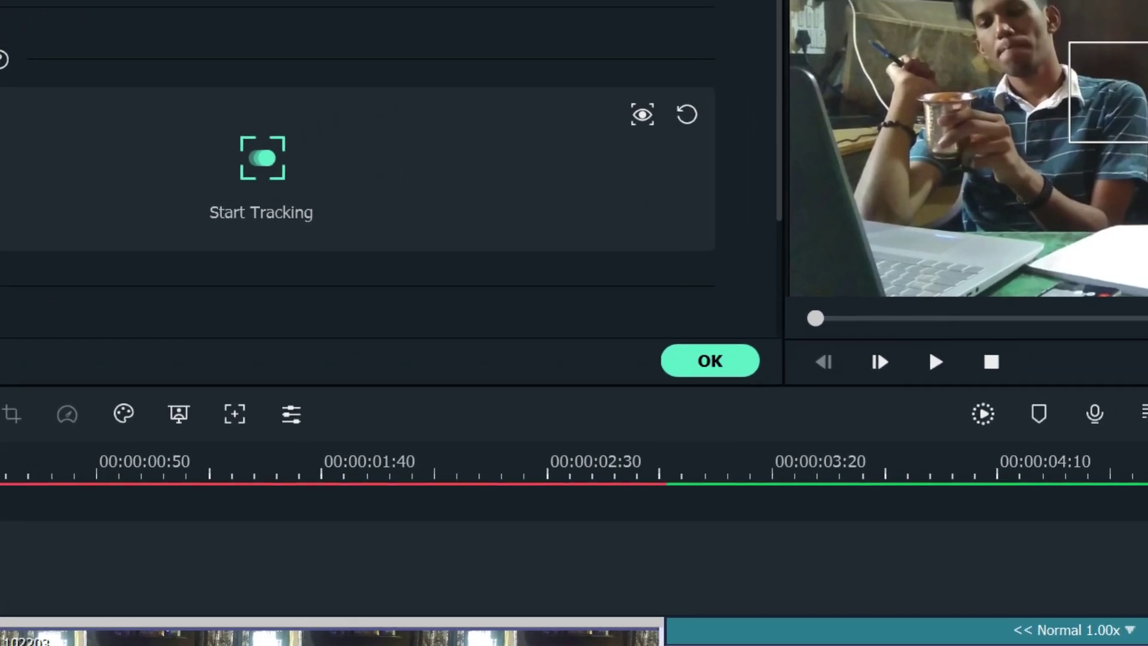
{"action": "left_click_drag", "start_coordinate": [1133, 126], "coordinate": [897, 146]}
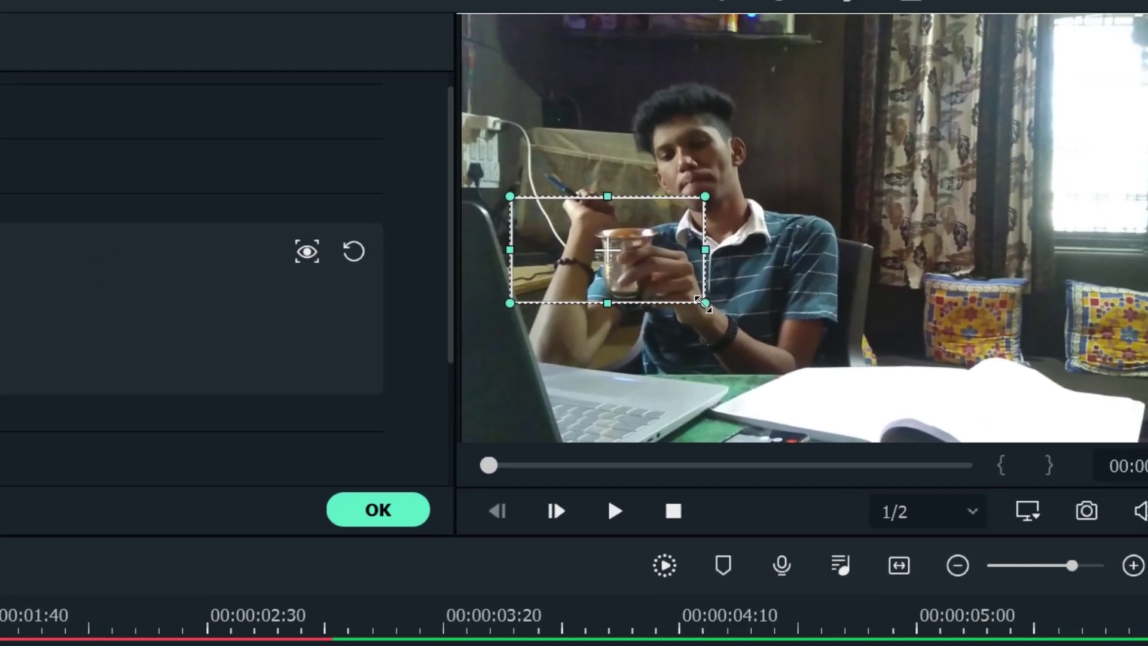
{"action": "left_click_drag", "start_coordinate": [604, 263], "coordinate": [681, 222]}
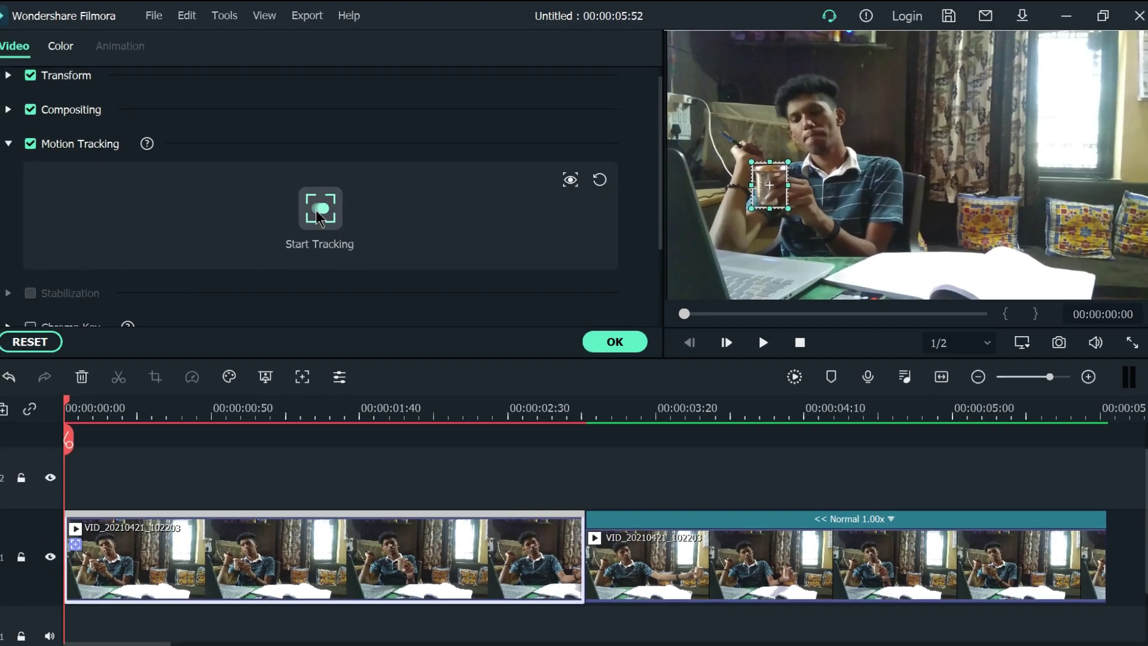
{"action": "left_click", "coordinate": [319, 214]}
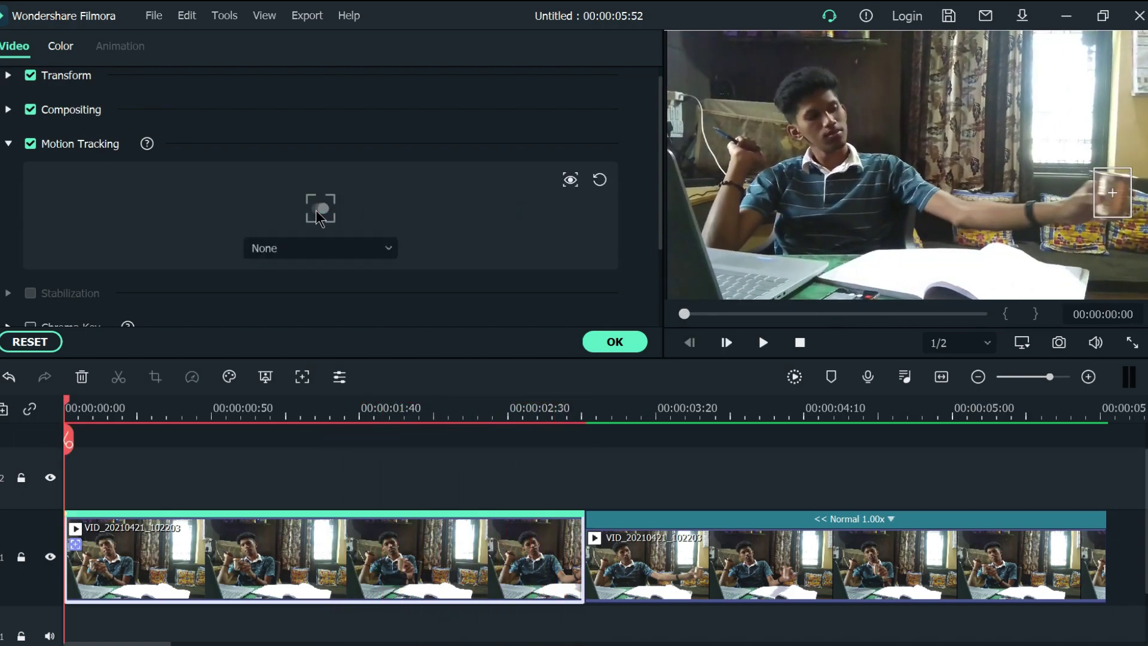
{"action": "left_click", "coordinate": [570, 179]}
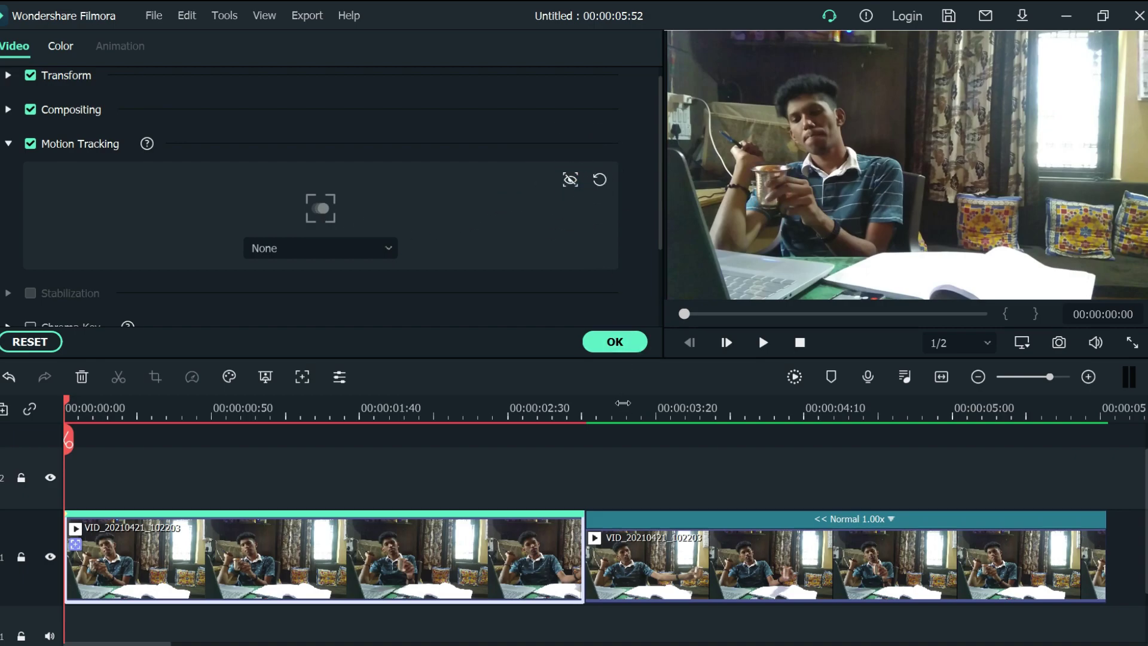
Motion-track the cup in the reversed second clip from 00:00:02:56 with the tracking frame fitted to it, hide the frame and confirm.
{"action": "left_click", "coordinate": [636, 571]}
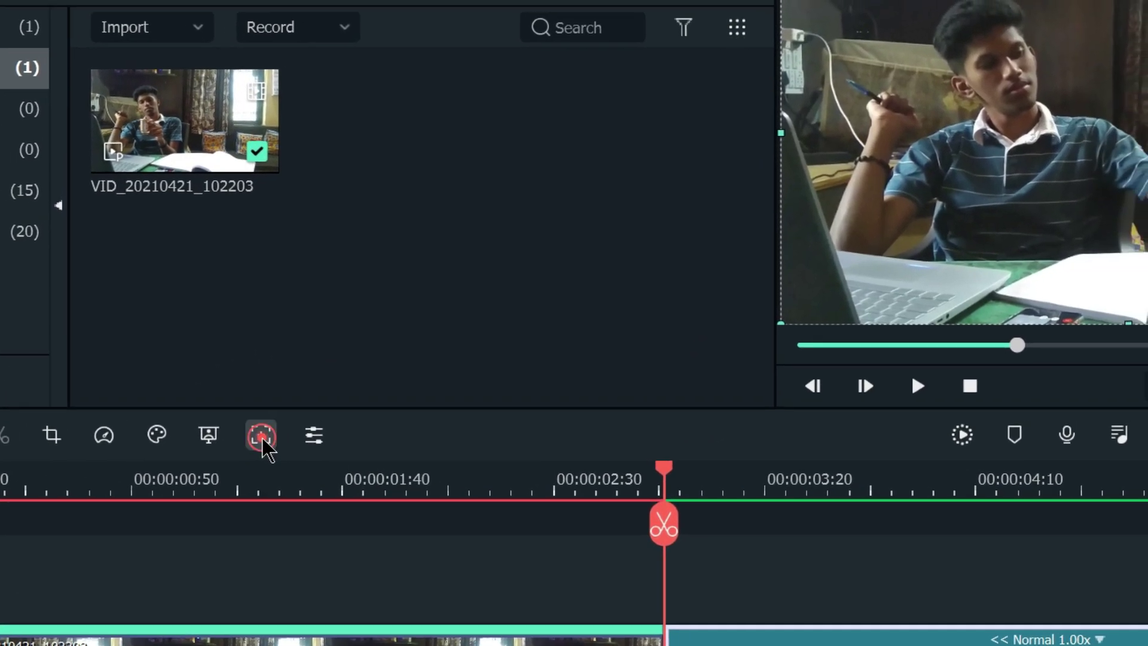
{"action": "left_click", "coordinate": [367, 398]}
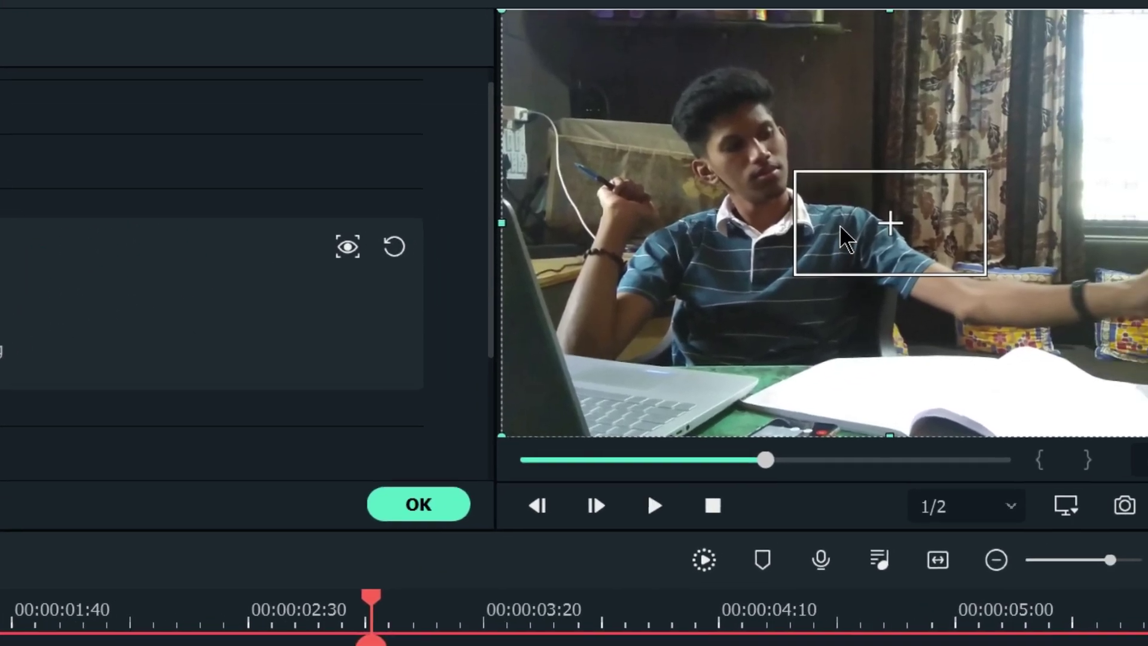
{"action": "left_click_drag", "start_coordinate": [844, 239], "coordinate": [1147, 275]}
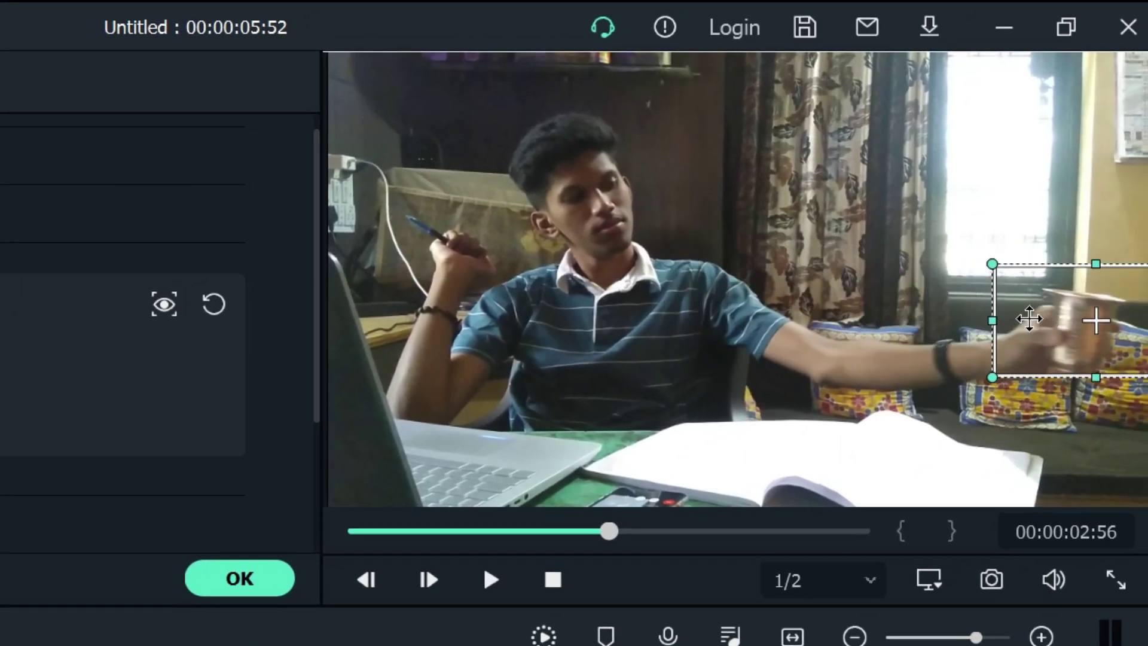
{"action": "left_click_drag", "start_coordinate": [995, 336], "coordinate": [969, 346]}
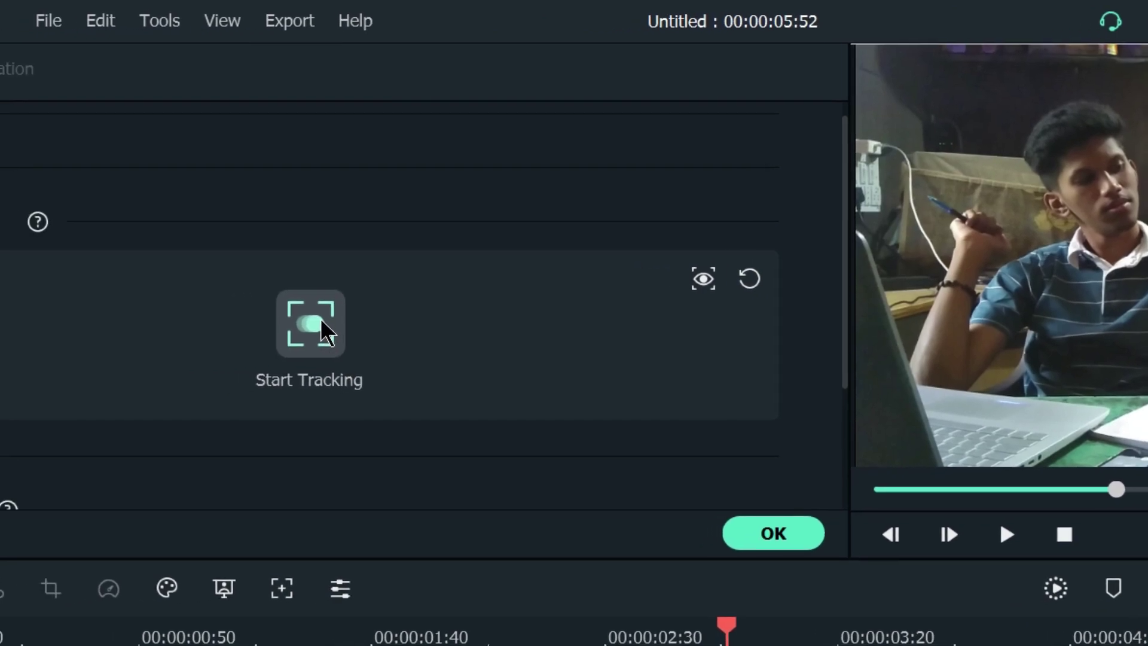
{"action": "left_click", "coordinate": [321, 324]}
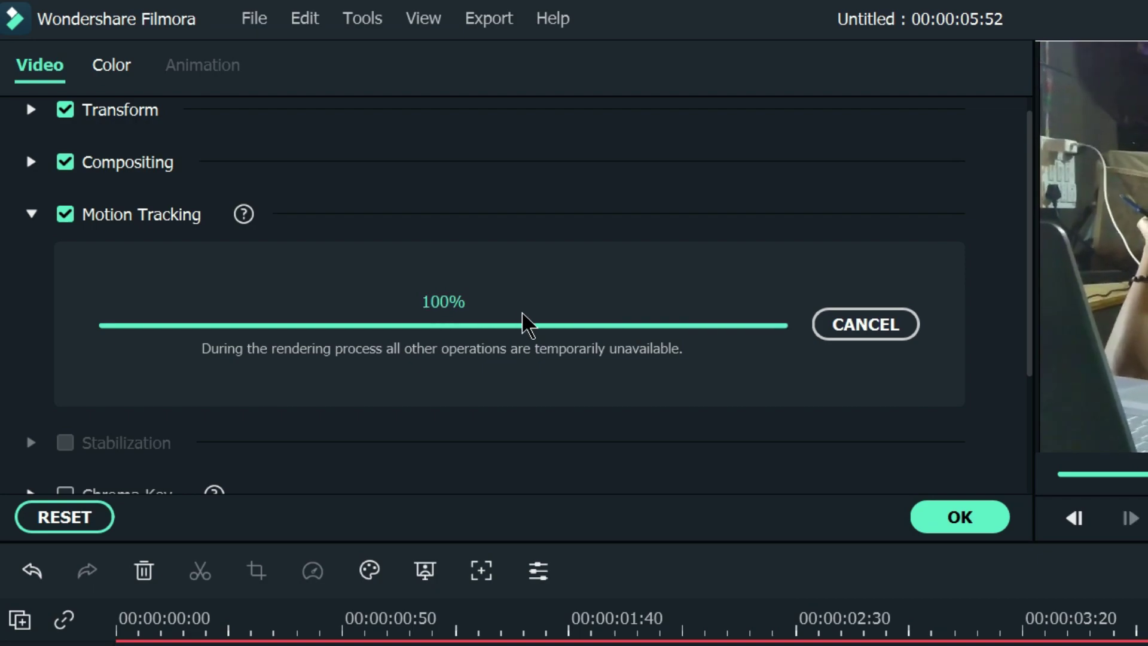
{"action": "left_click", "coordinate": [959, 518]}
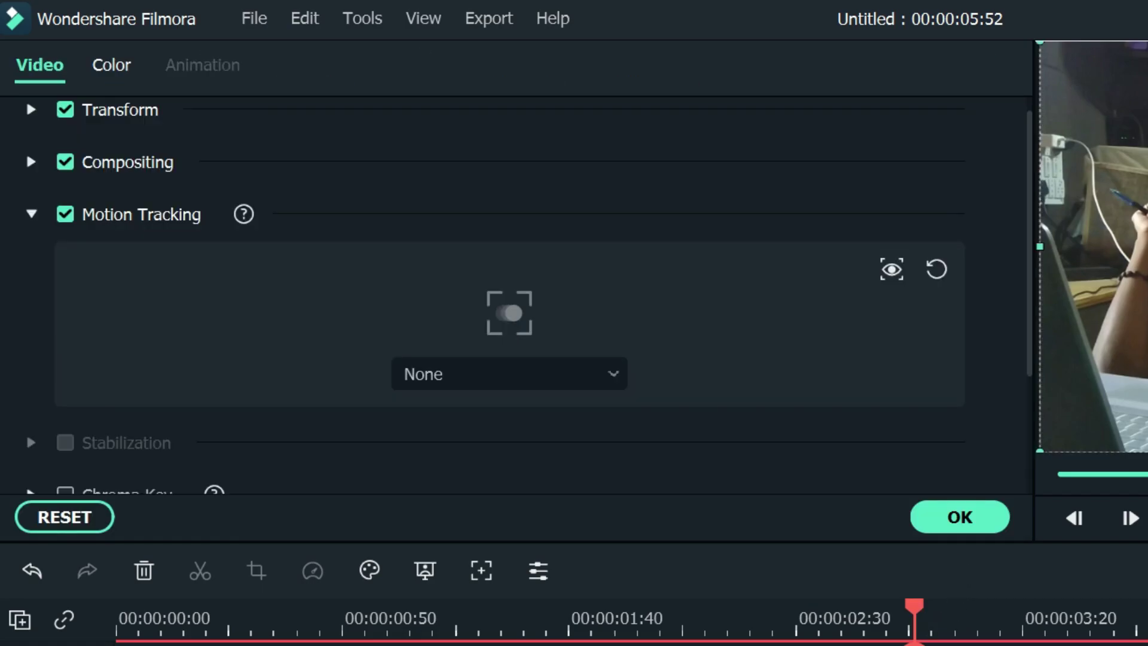
{"action": "left_click", "coordinate": [891, 269]}
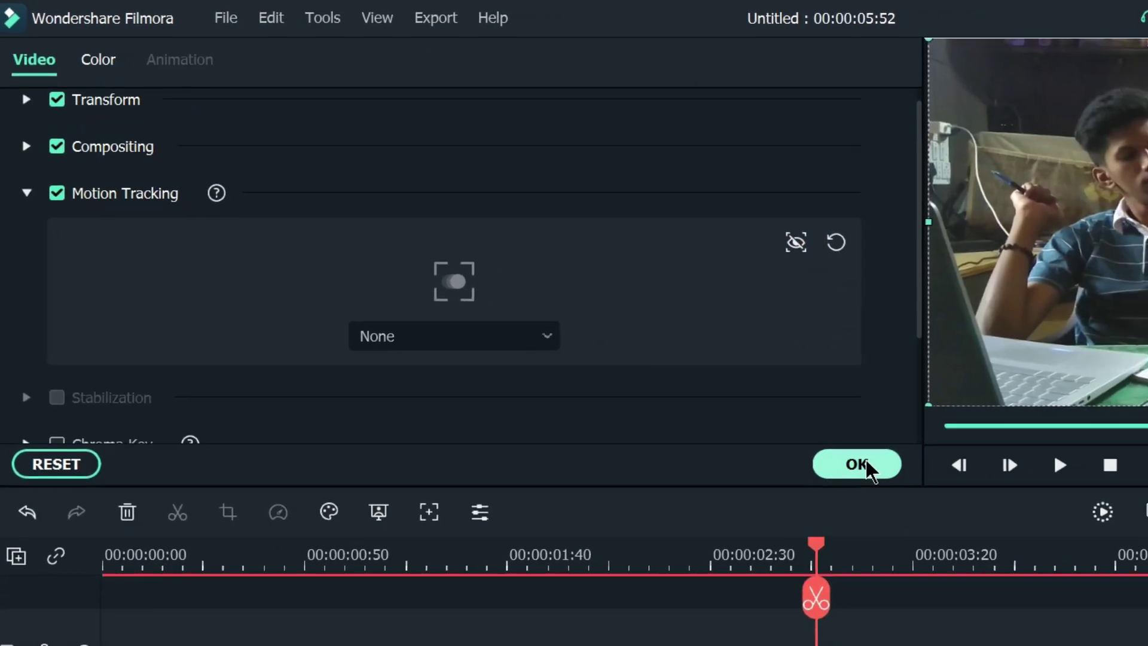
{"action": "left_click", "coordinate": [959, 517]}
Add the Spread The Love element from the included elements to video track 2 at the start of the timeline.
{"action": "left_click", "coordinate": [1035, 436]}
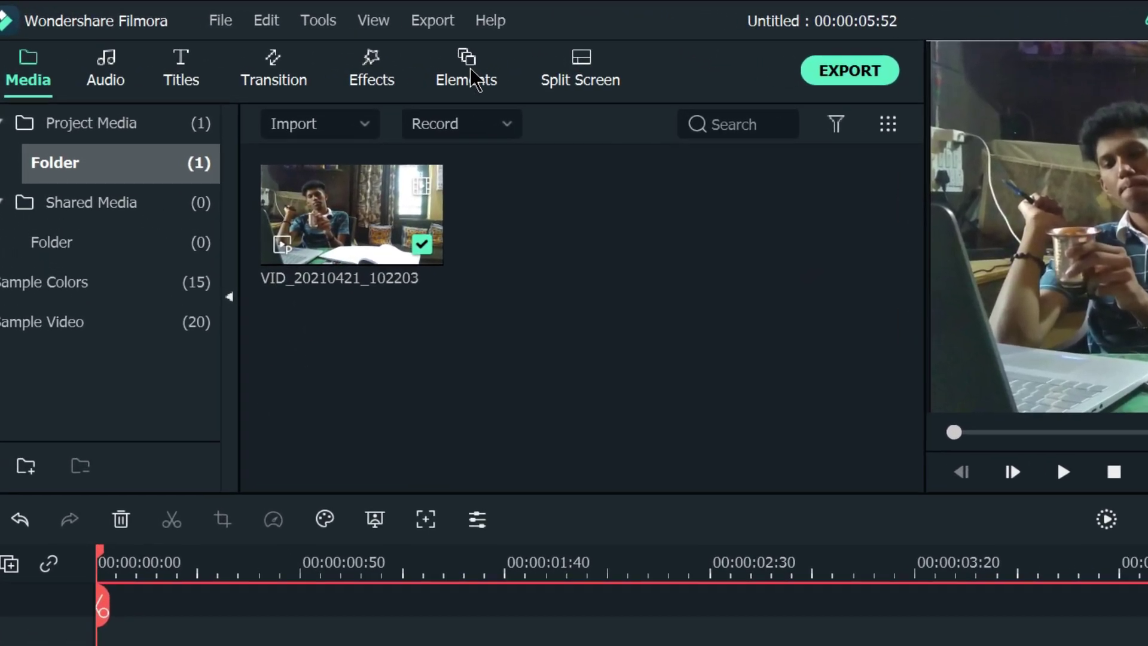
{"action": "left_click", "coordinate": [471, 76]}
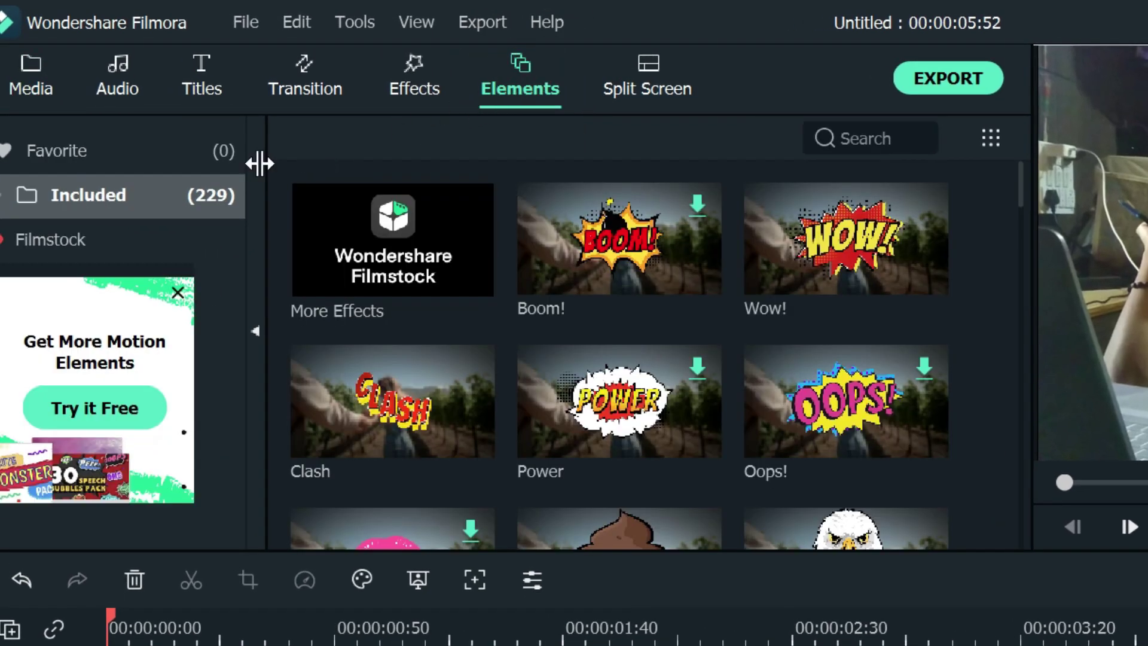
{"action": "left_click", "coordinate": [165, 207]}
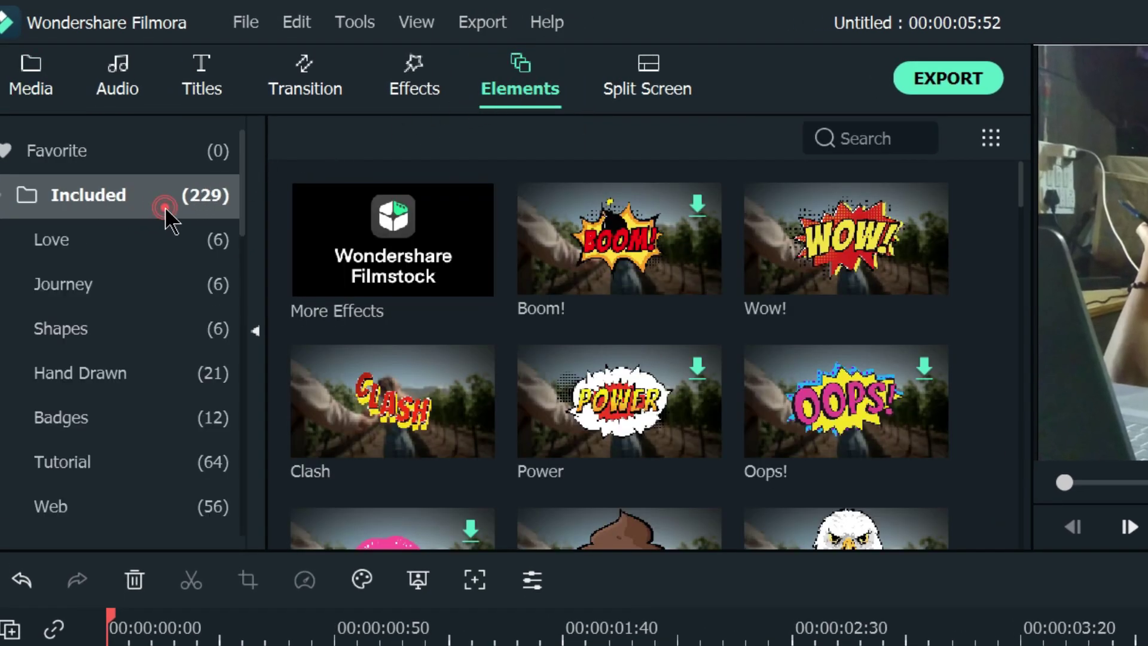
{"action": "scroll", "coordinate": [582, 325], "scroll_direction": "down", "scroll_amount": 10}
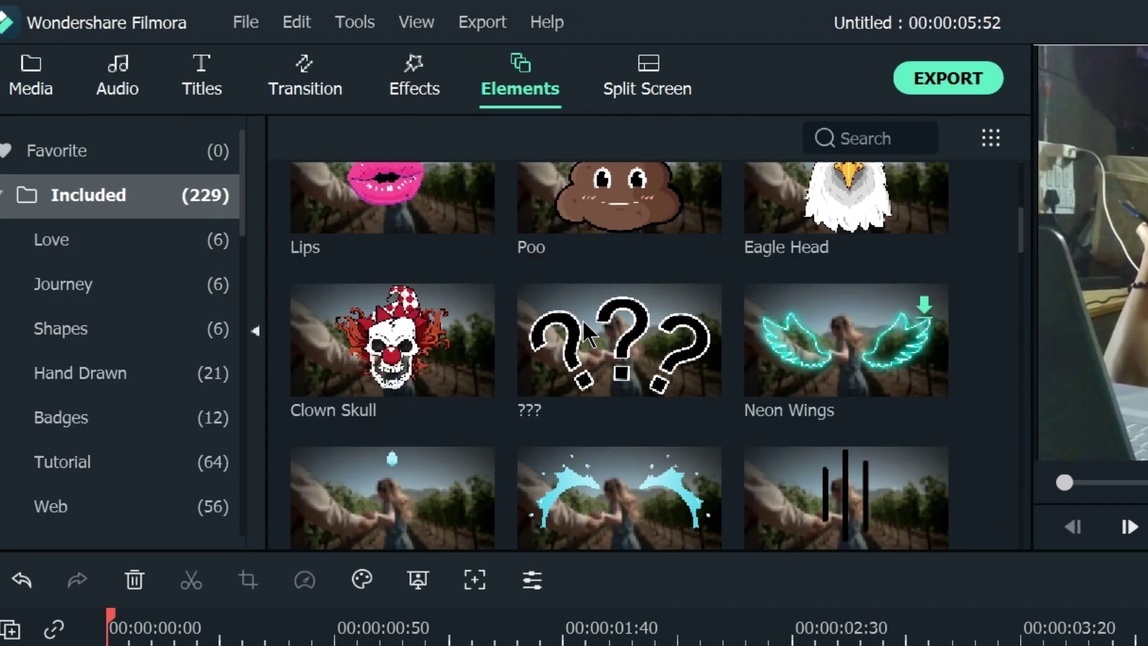
{"action": "scroll", "coordinate": [622, 323], "scroll_direction": "down", "scroll_amount": 5}
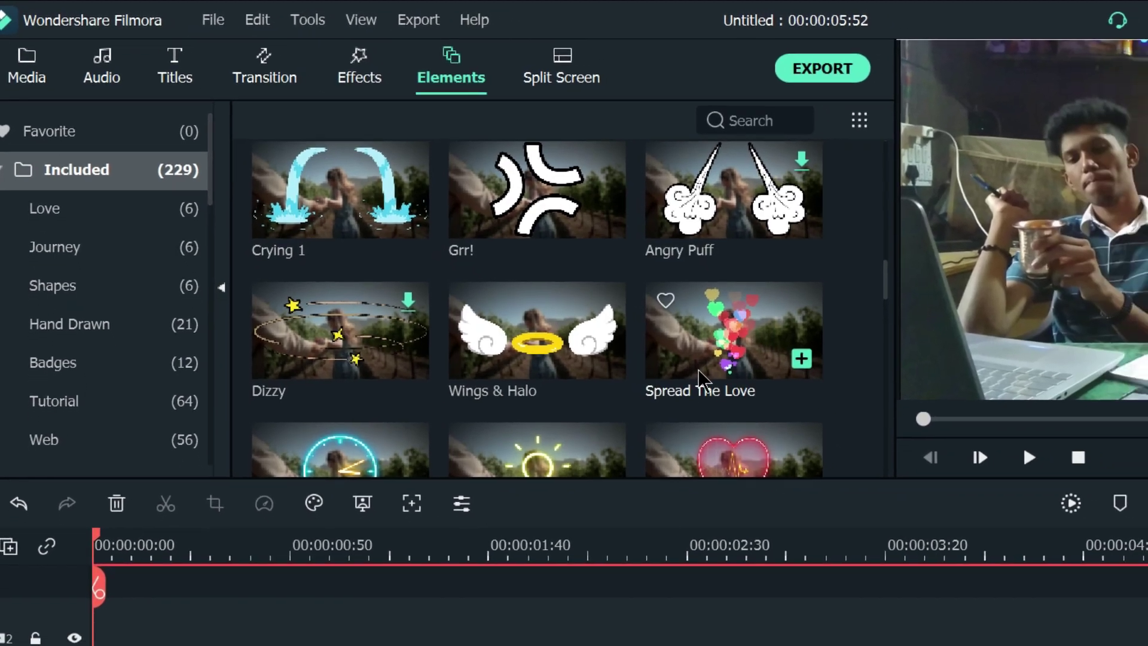
{"action": "left_click", "coordinate": [798, 427]}
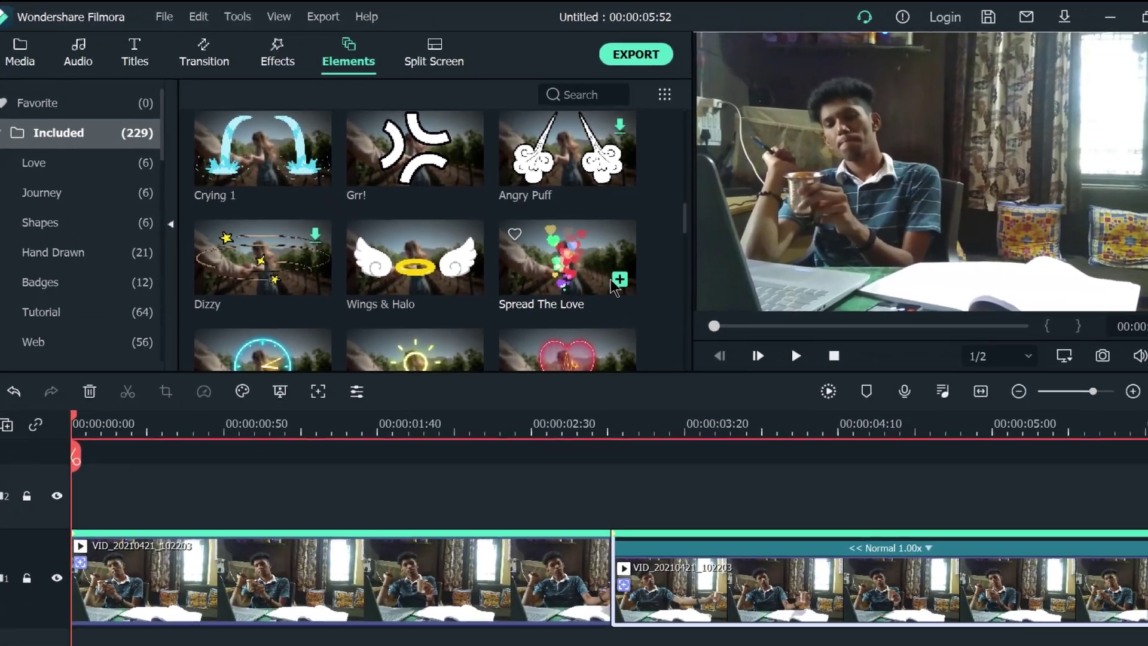
{"action": "left_click", "coordinate": [619, 280]}
{"action": "left_click", "coordinate": [591, 275]}
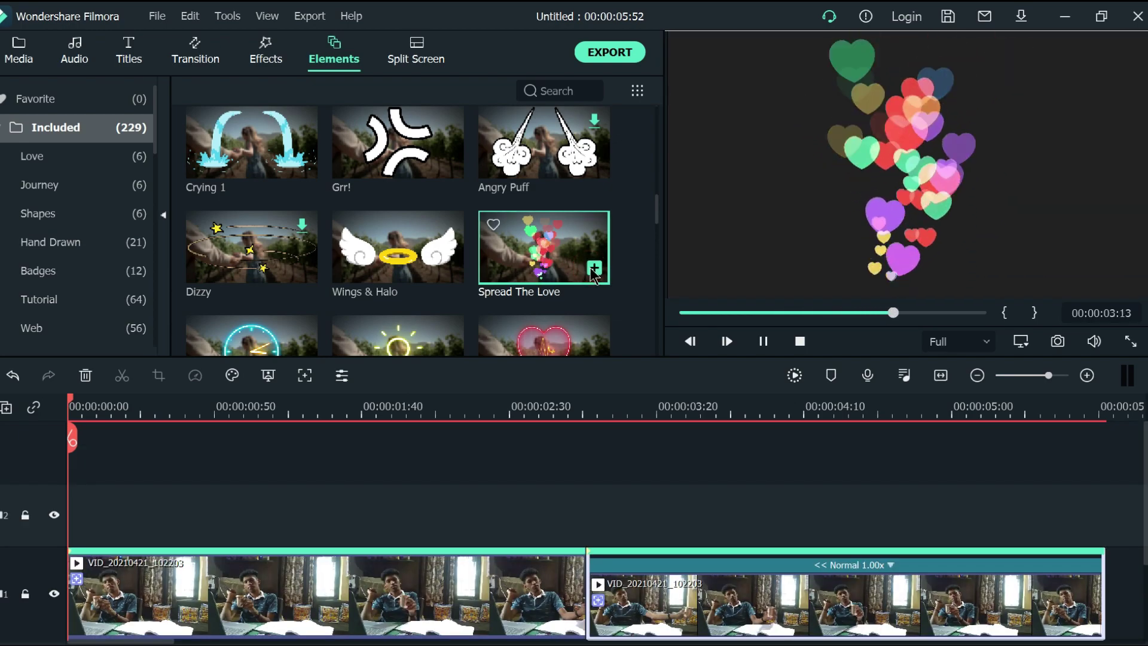
{"action": "left_click_drag", "start_coordinate": [592, 275], "coordinate": [77, 499]}
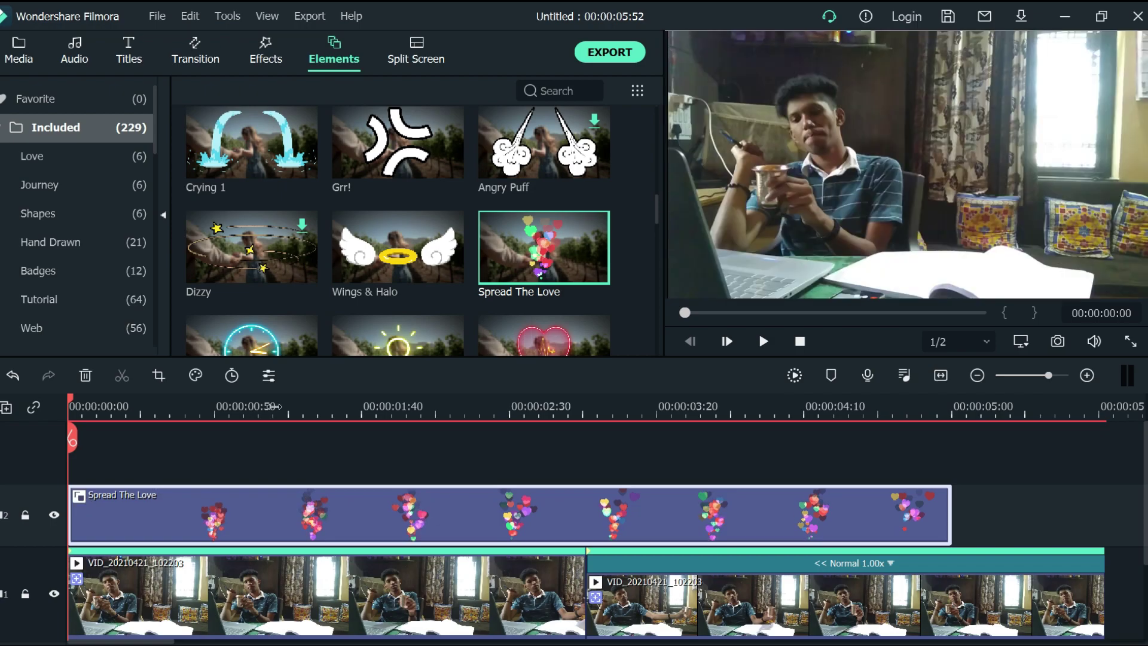
Trim the end of the Spread The Love element to match the end of the first video clip.
{"action": "scroll", "coordinate": [275, 407], "scroll_direction": "down", "scroll_amount": 4}
{"action": "scroll", "coordinate": [275, 406], "scroll_direction": "up", "scroll_amount": 3}
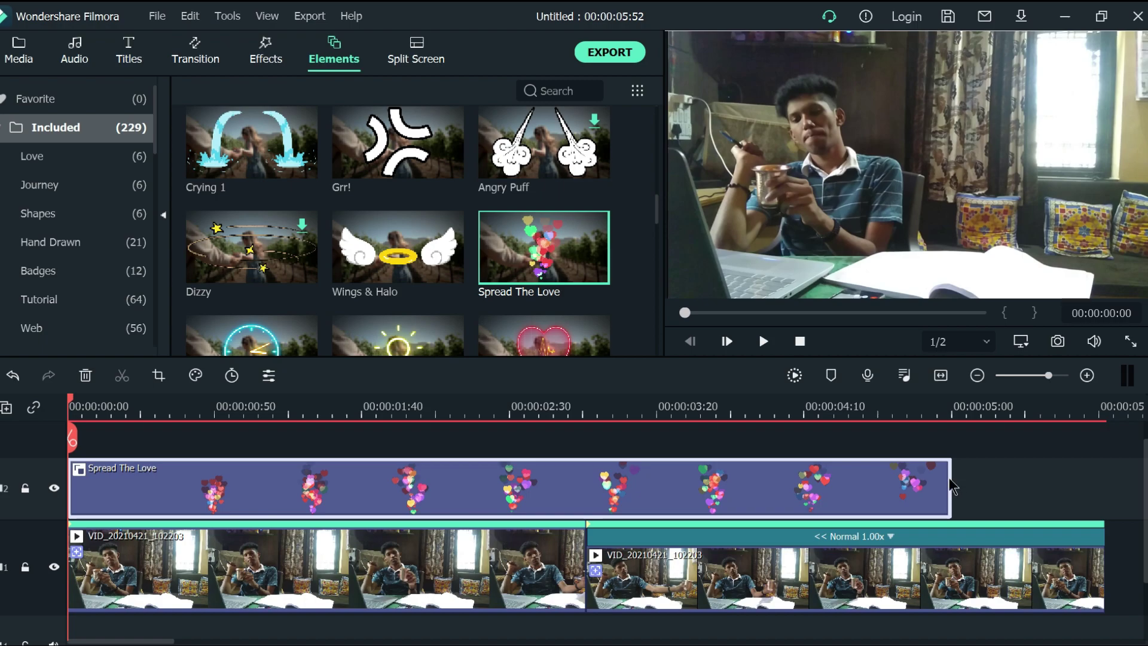
{"action": "left_click_drag", "start_coordinate": [951, 478], "coordinate": [584, 498]}
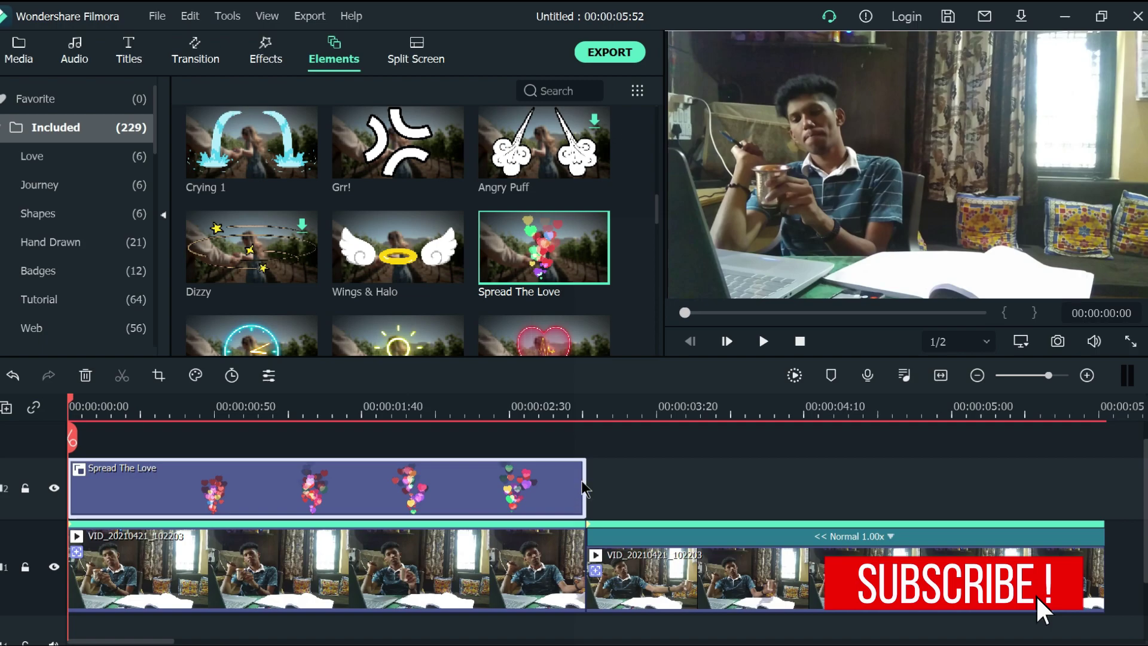
{"action": "mouse_move", "coordinate": [586, 483]}
{"action": "left_mouse_down"}
{"action": "mouse_move", "coordinate": [1086, 489]}
{"action": "mouse_move", "coordinate": [1017, 473]}
{"action": "mouse_move", "coordinate": [1102, 478]}
{"action": "mouse_move", "coordinate": [584, 487]}
{"action": "left_mouse_up"}
{"action": "scroll", "coordinate": [596, 450], "scroll_direction": "down", "scroll_amount": 1}
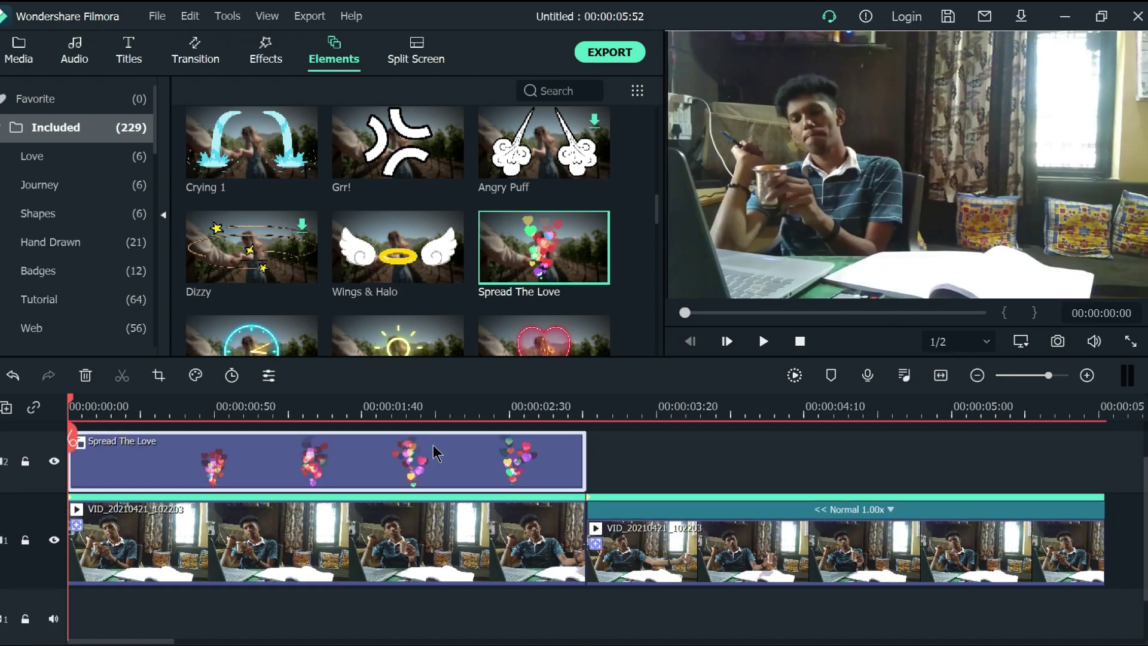
Shrink the Spread The Love hearts in the preview and position them rising from the cup, using the frame at 00:00:00:59.
{"action": "double_click", "coordinate": [354, 468]}
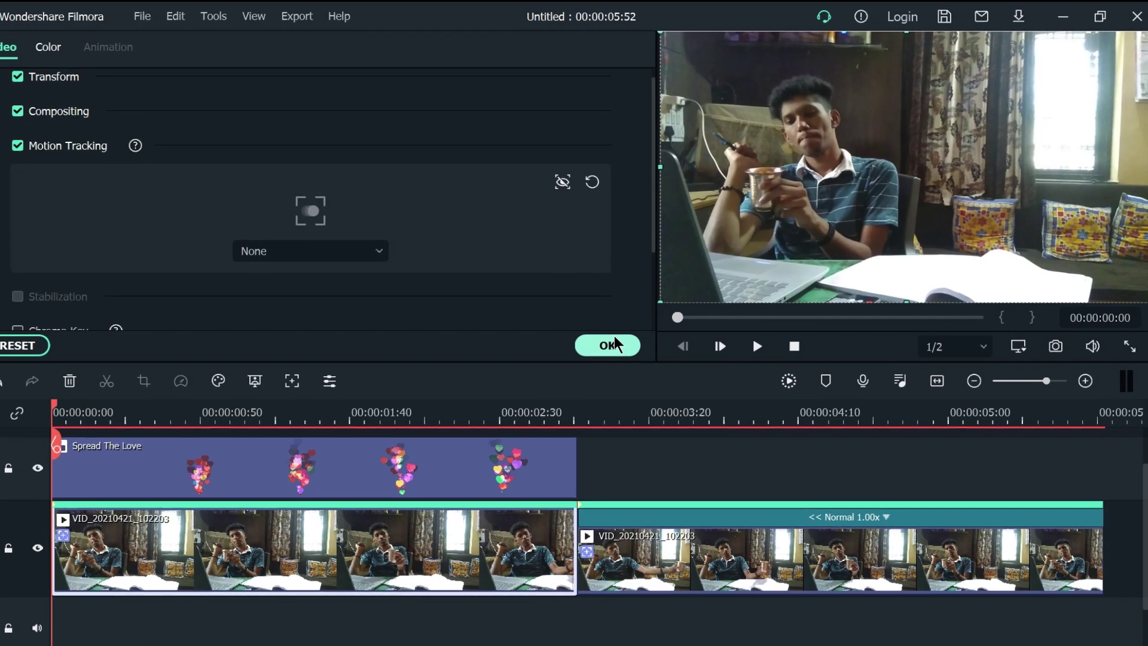
{"action": "left_click", "coordinate": [616, 340]}
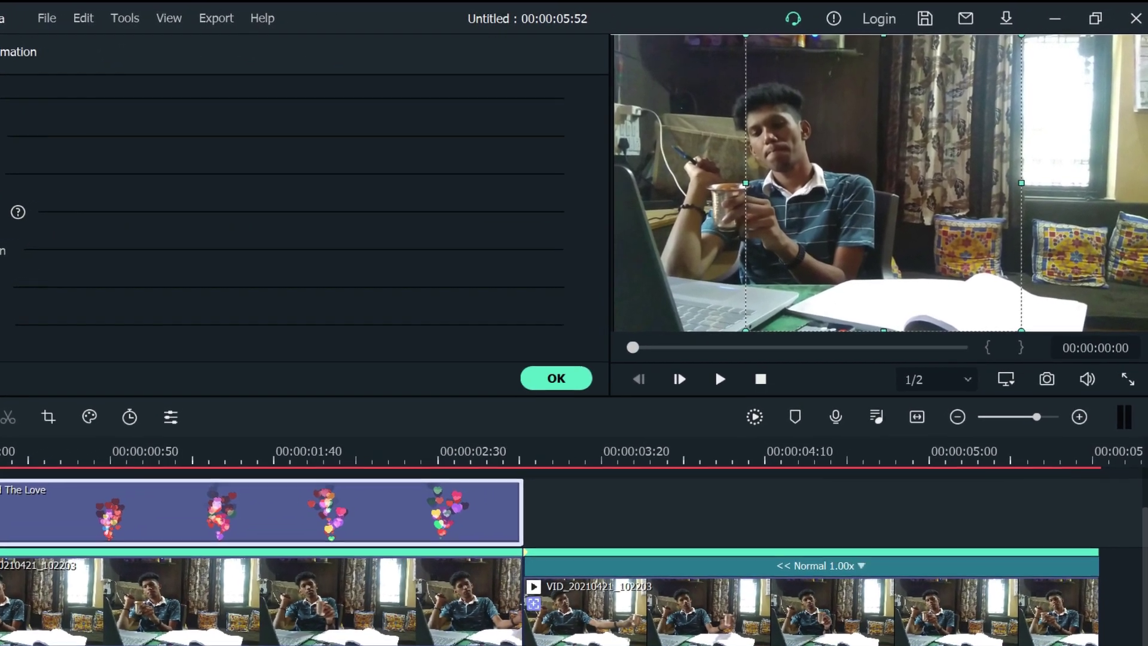
{"action": "key", "text": "space"}
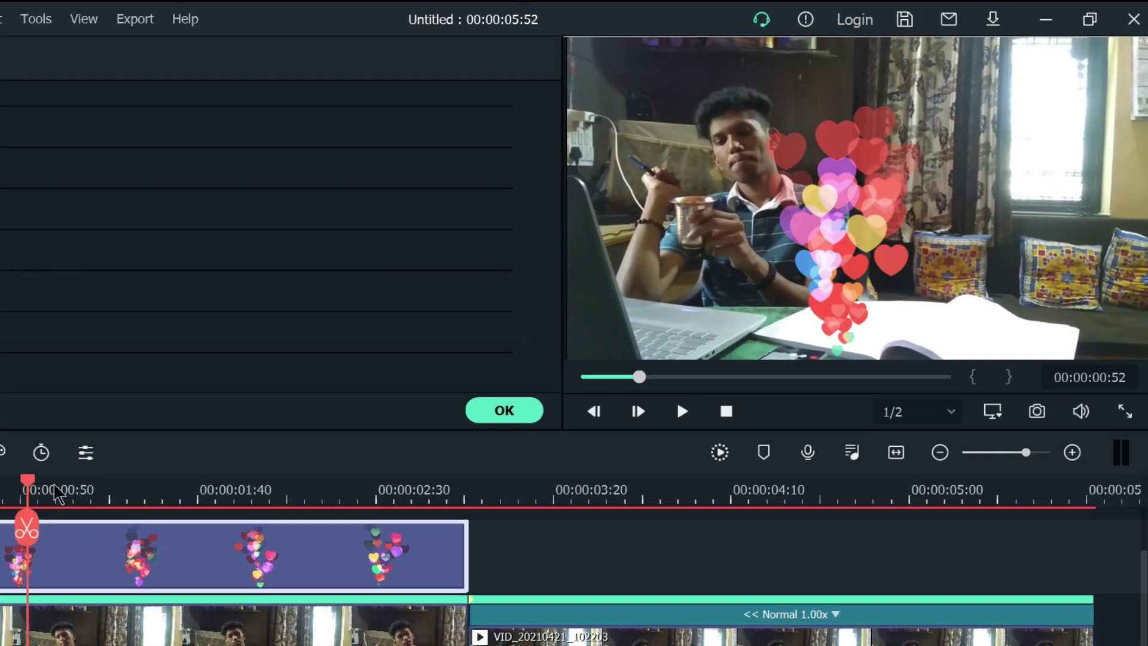
{"action": "left_click", "coordinate": [801, 251]}
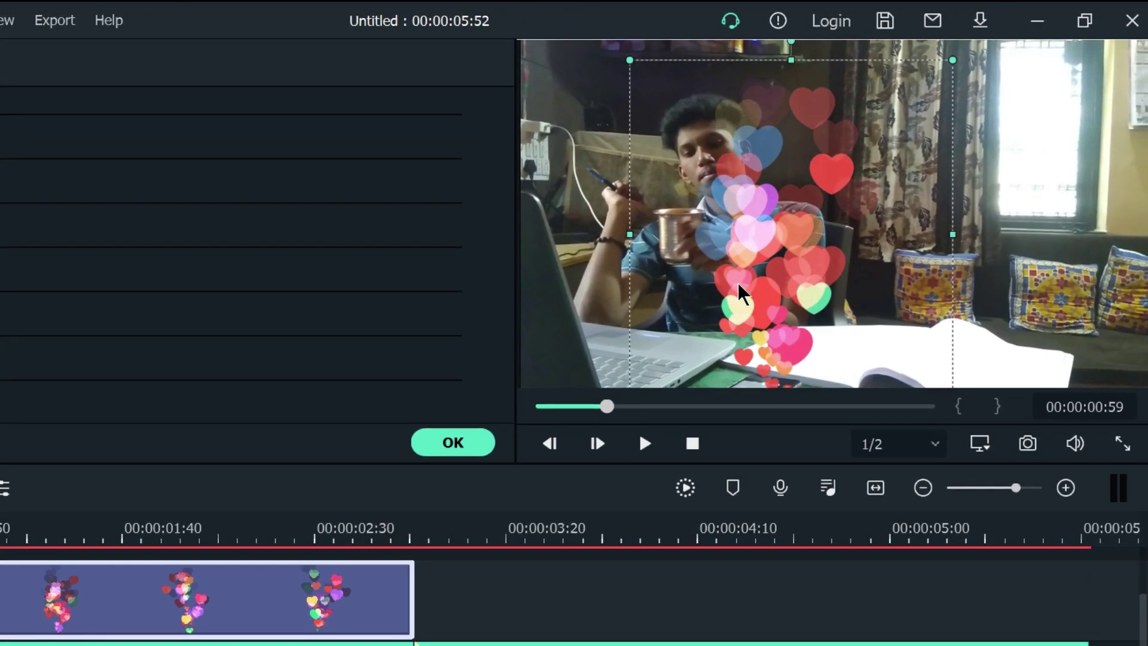
{"action": "left_click_drag", "start_coordinate": [945, 73], "coordinate": [682, 335]}
{"action": "left_click_drag", "start_coordinate": [610, 350], "coordinate": [655, 192]}
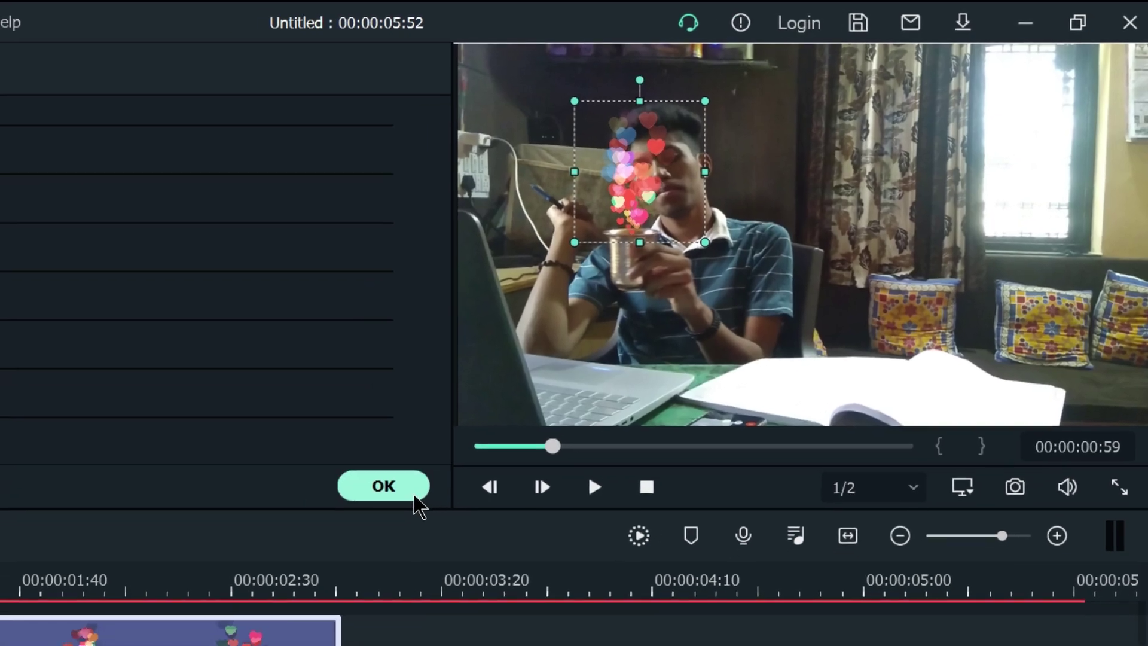
{"action": "left_click", "coordinate": [345, 510]}
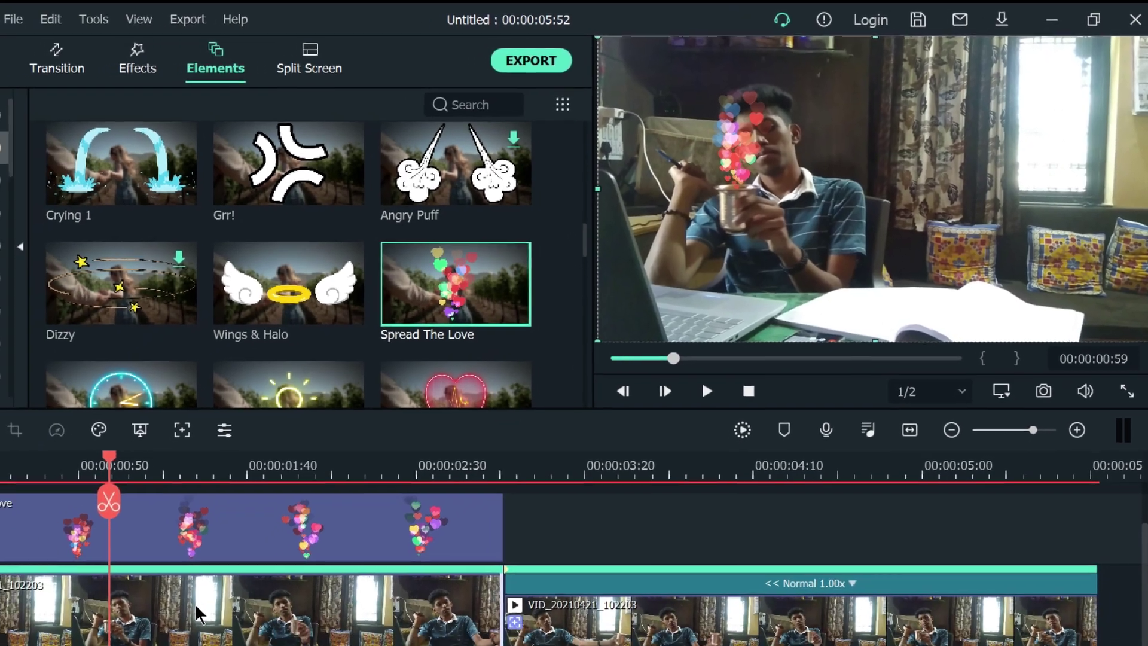
Attach the Spread The Love element to the first clip's motion tracking, confirm, and return the playhead to the timeline start.
{"action": "left_click", "coordinate": [54, 645]}
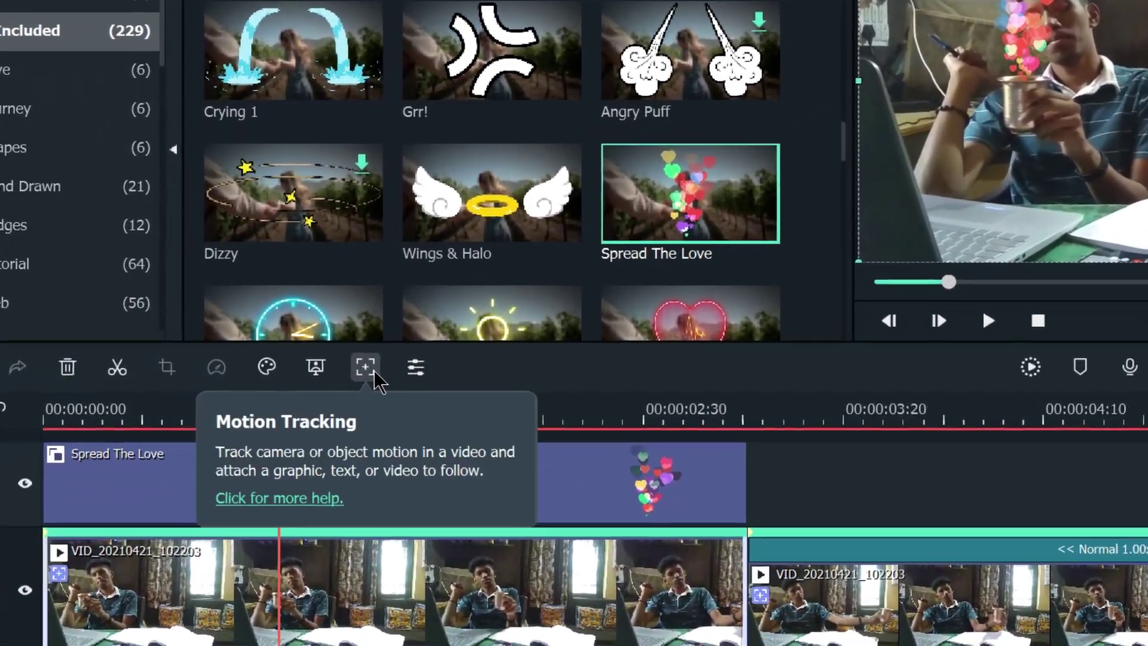
{"action": "left_click", "coordinate": [374, 374]}
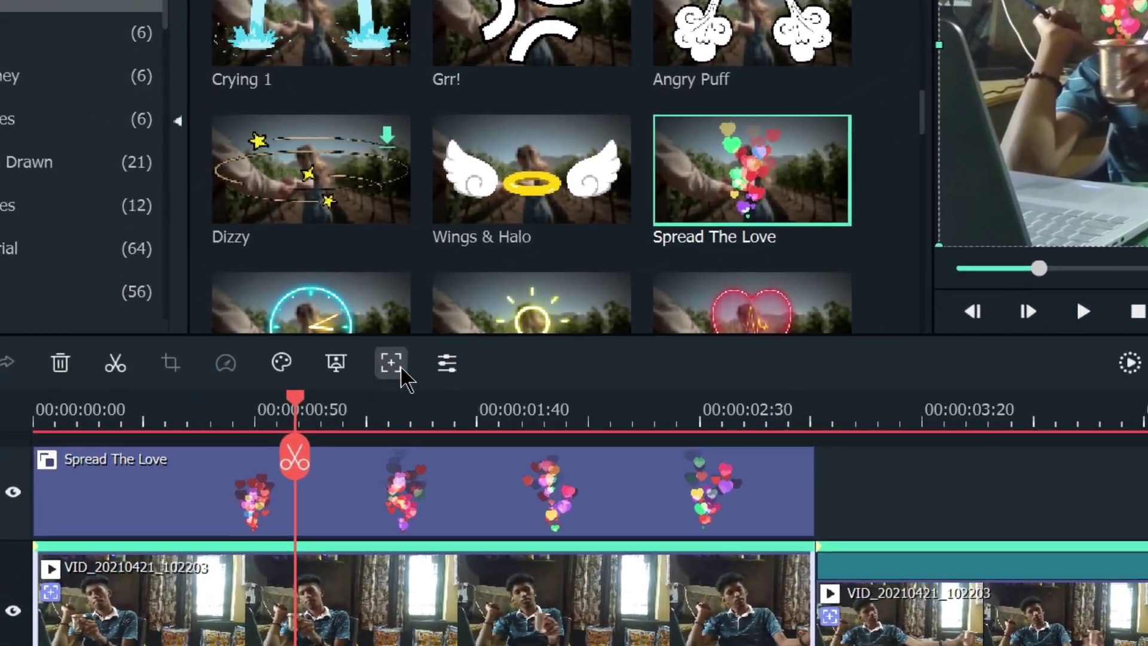
{"action": "left_click", "coordinate": [448, 159]}
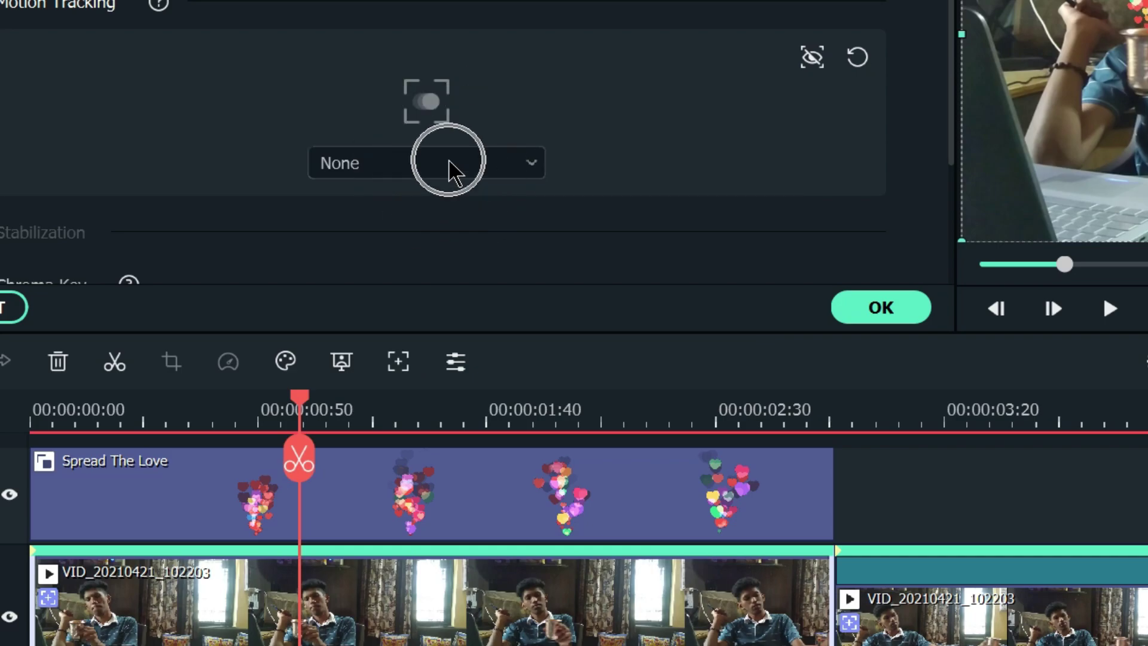
{"action": "left_click", "coordinate": [436, 266]}
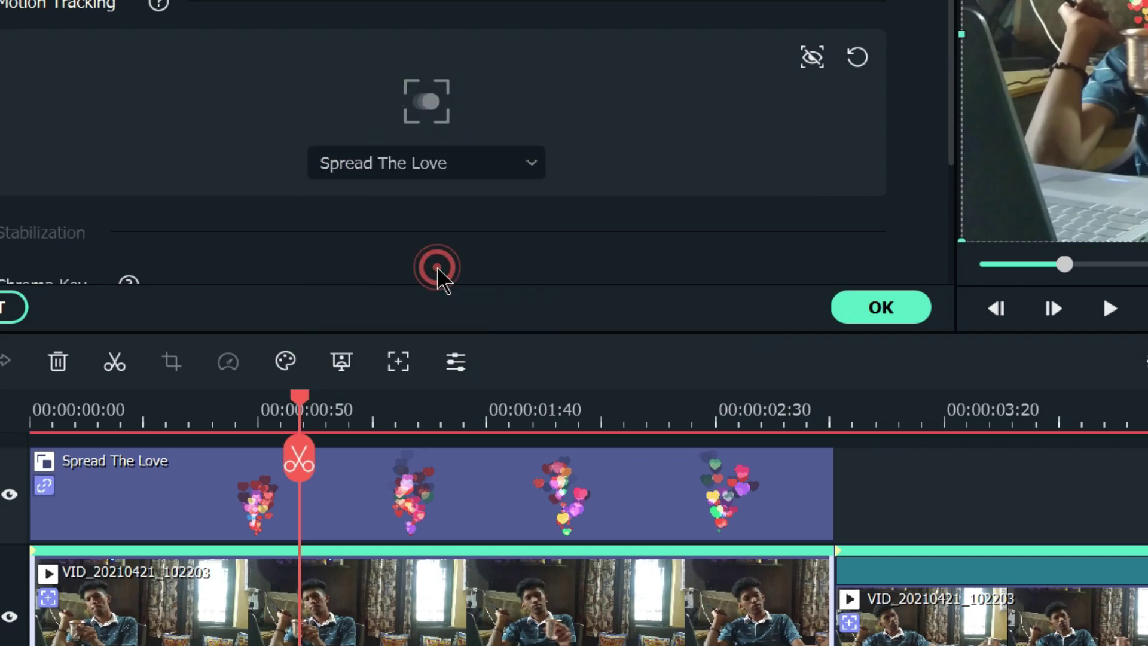
{"action": "left_click_drag", "start_coordinate": [297, 401], "coordinate": [30, 402]}
{"action": "left_click", "coordinate": [843, 312]}
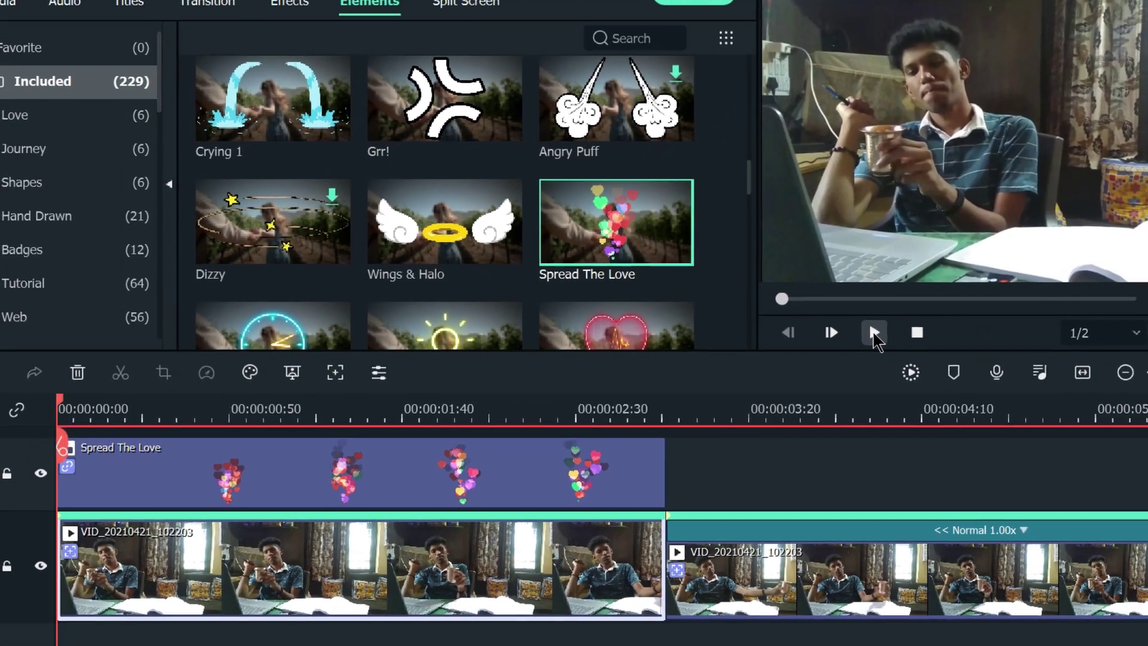
Play back the timeline from the start to check how the hearts follow the cup.
{"action": "left_click", "coordinate": [872, 332]}
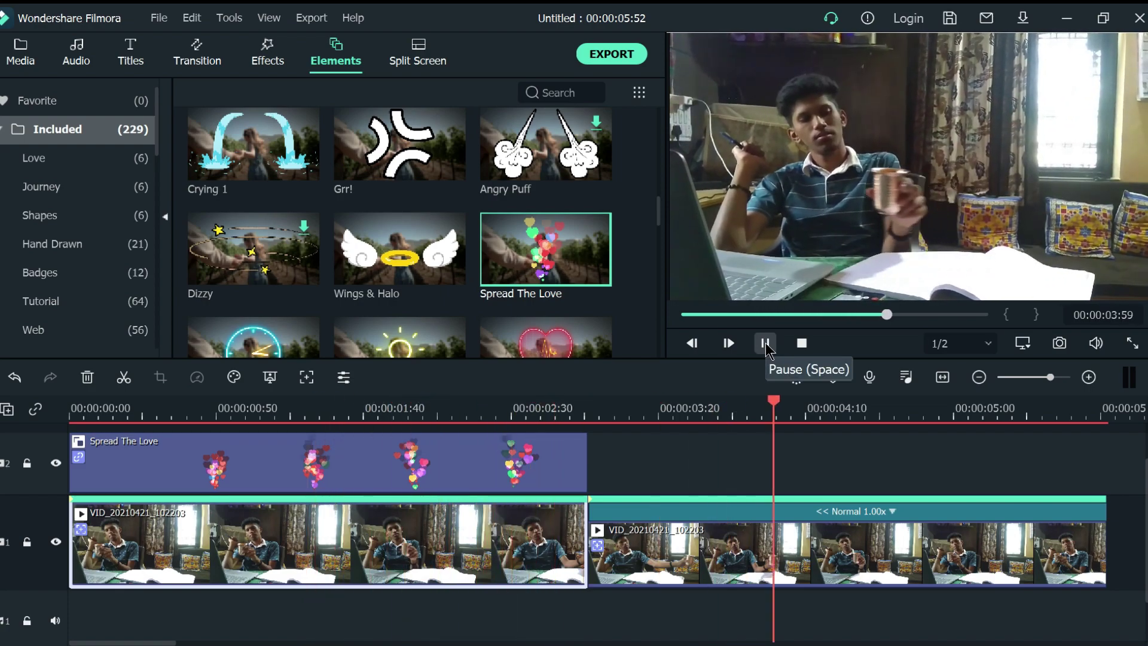
{"action": "left_click", "coordinate": [765, 342]}
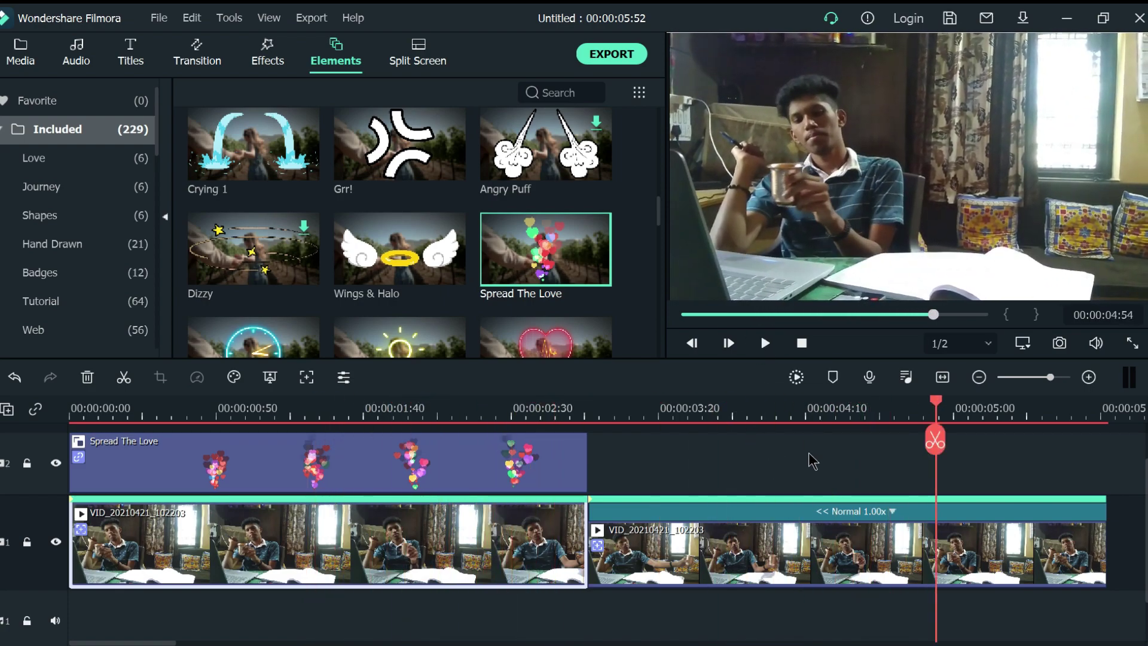
Copy the Spread The Love element and paste it on video track 2 exactly where the reversed clip starts.
{"action": "left_click_drag", "start_coordinate": [938, 412], "coordinate": [599, 461]}
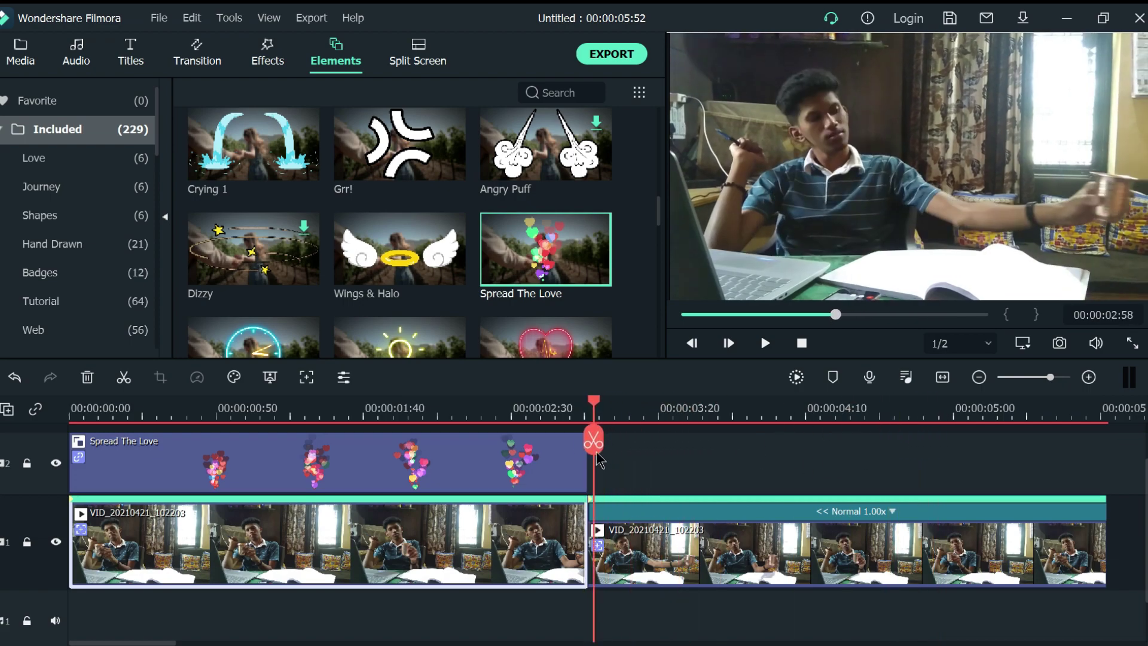
{"action": "left_click", "coordinate": [549, 476]}
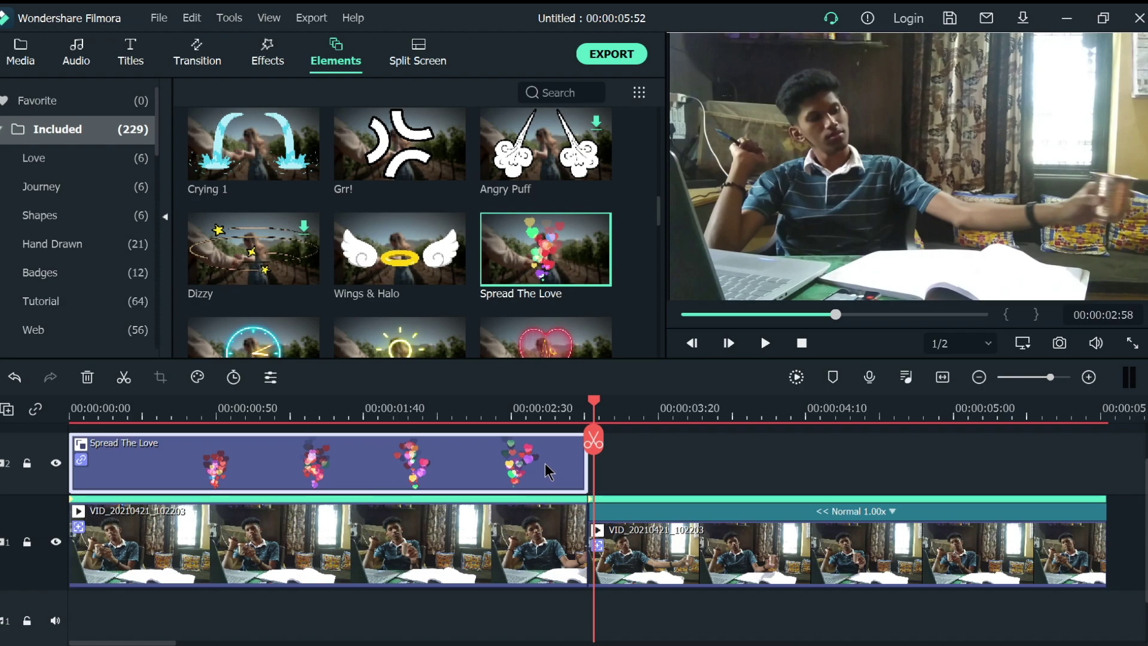
{"action": "scroll", "coordinate": [601, 417], "scroll_direction": "up", "scroll_amount": 3}
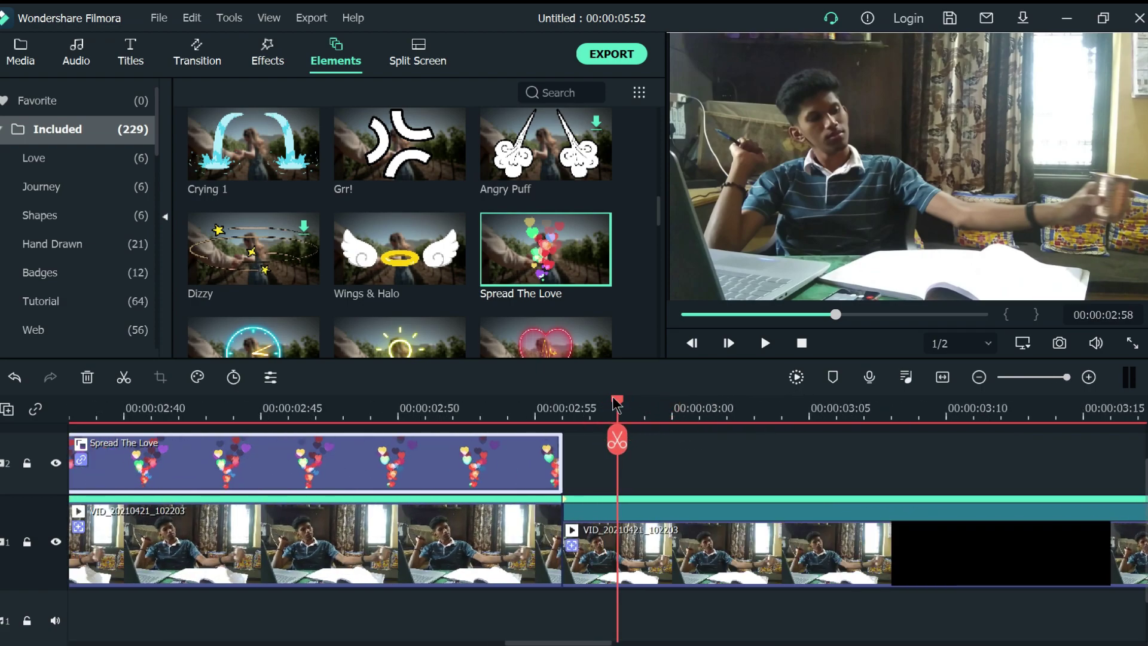
{"action": "left_click_drag", "start_coordinate": [616, 404], "coordinate": [568, 418]}
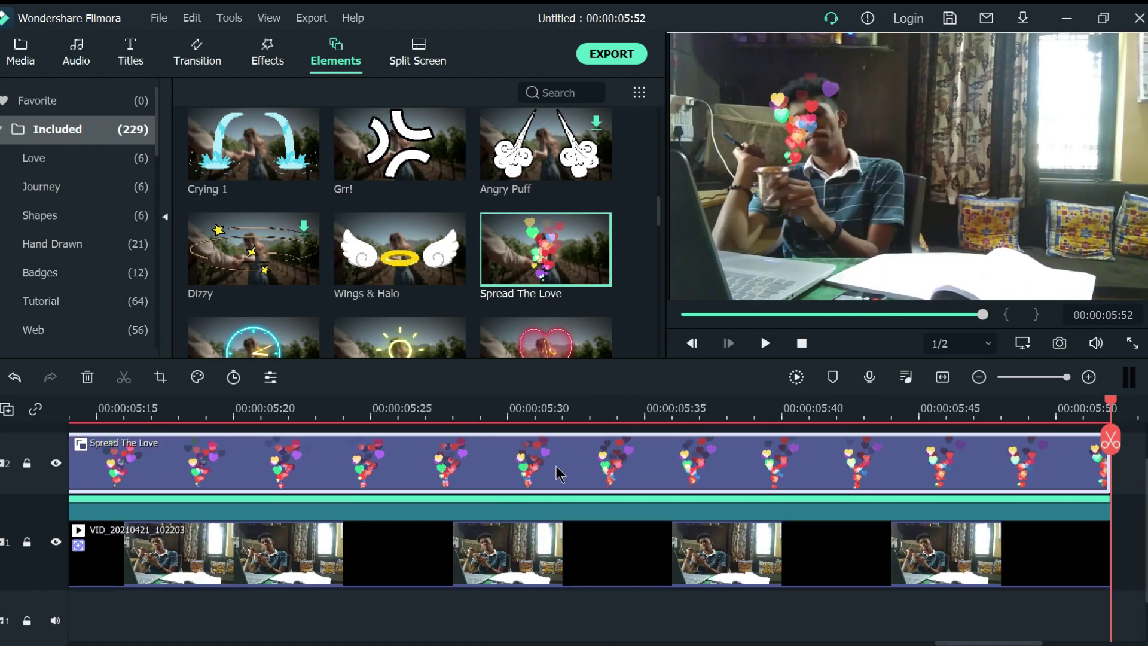
Reverse the copied Spread The Love element at normal 1.00x speed using Speed and Duration.
{"action": "right_click", "coordinate": [557, 471]}
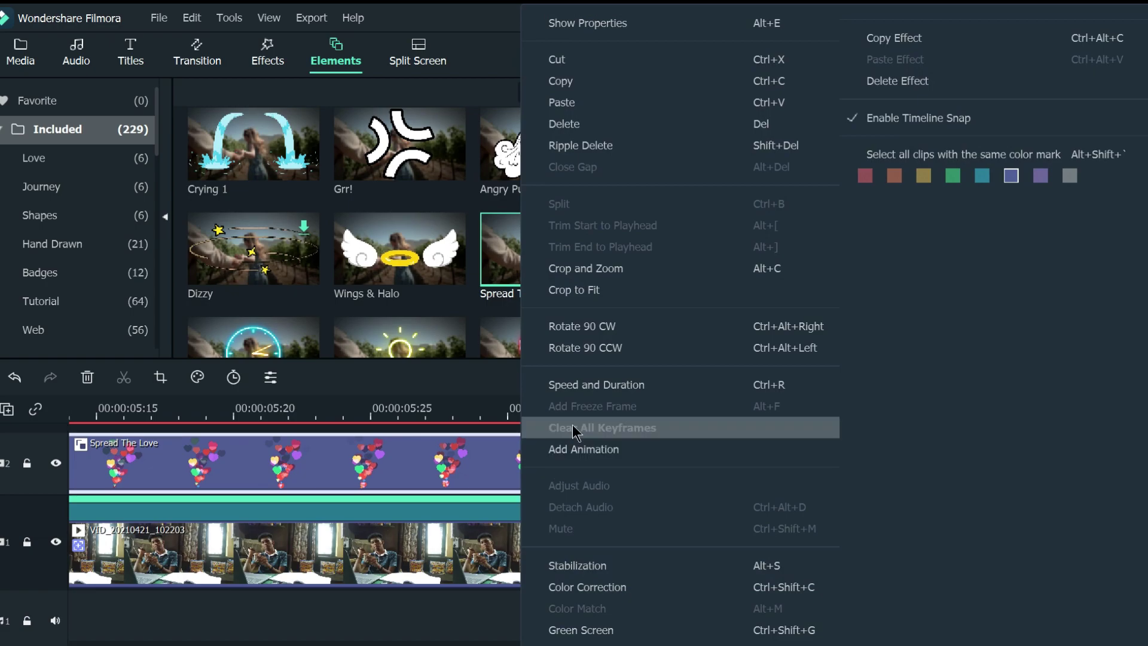
{"action": "left_click", "coordinate": [586, 385]}
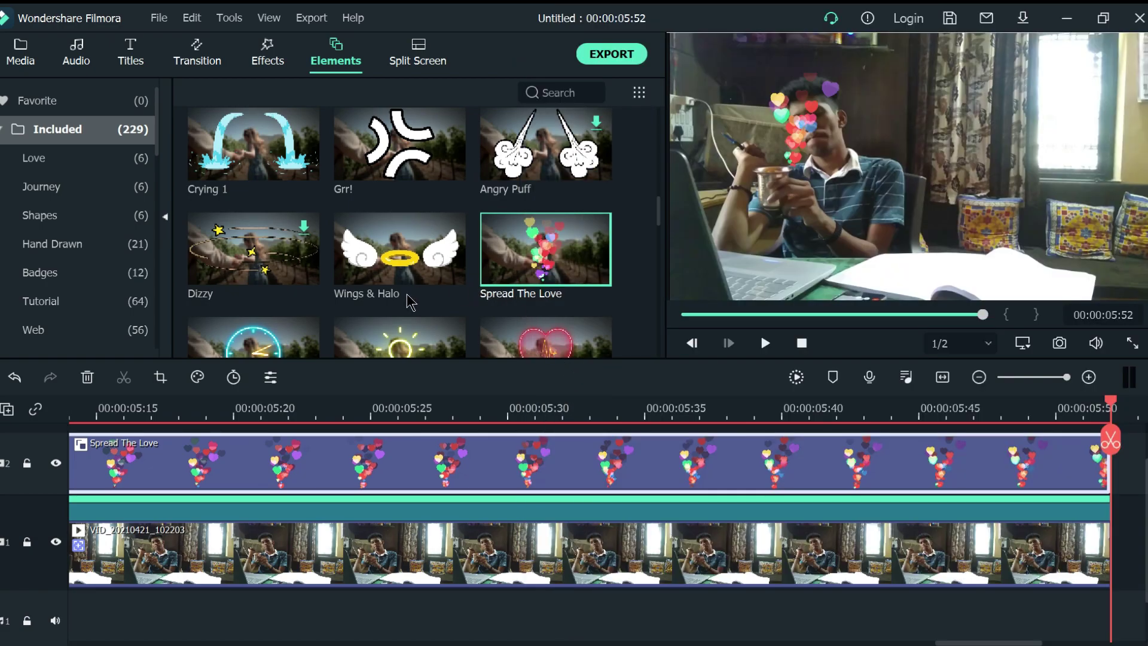
{"action": "left_click", "coordinate": [605, 397]}
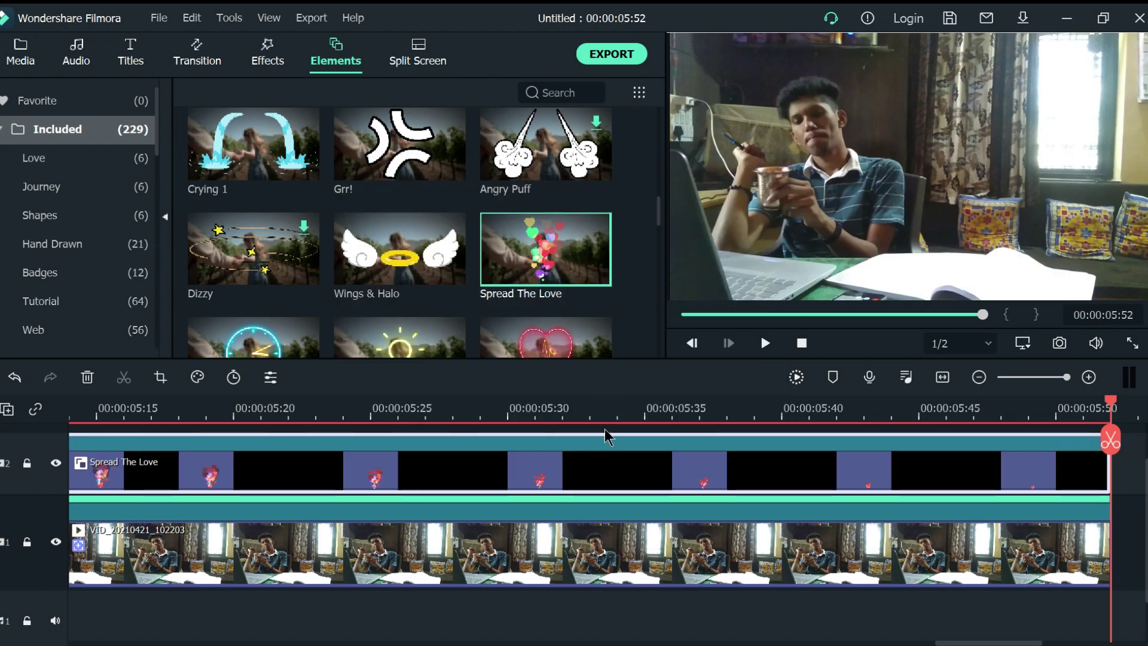
{"action": "key", "text": "shift+z"}
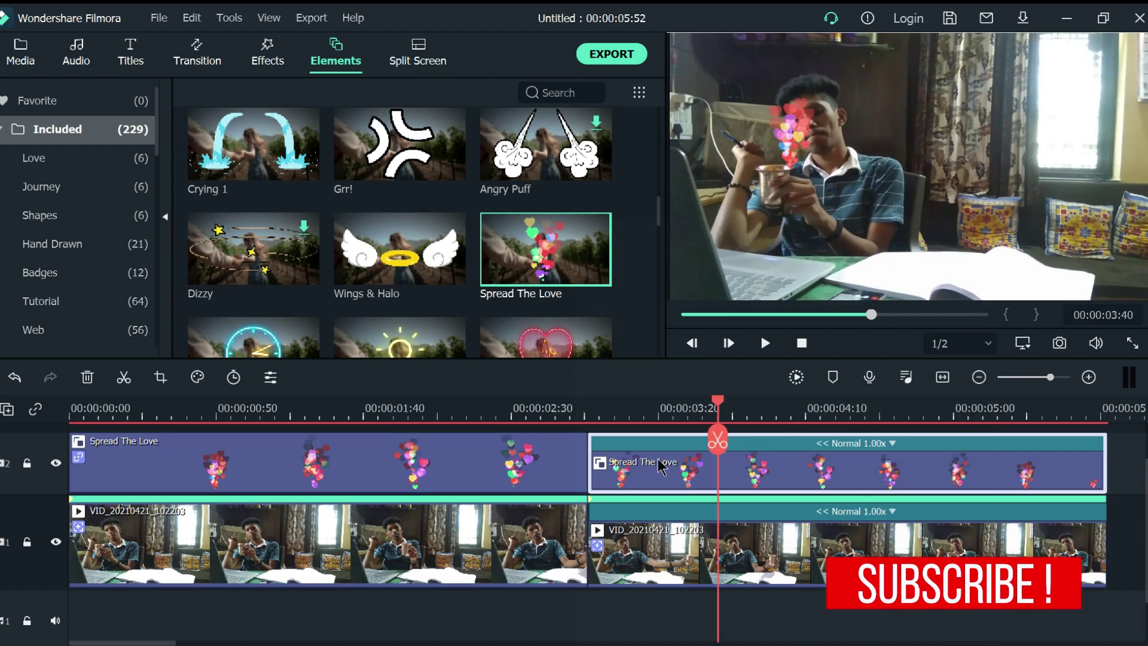
Position the reversed hearts in the preview so they rise from the cup, using the frame at 00:00:03:35.
{"action": "left_click", "coordinate": [625, 409]}
{"action": "left_click_drag", "start_coordinate": [625, 409], "coordinate": [702, 409]}
{"action": "left_click", "coordinate": [797, 156]}
{"action": "left_click_drag", "start_coordinate": [797, 157], "coordinate": [990, 146]}
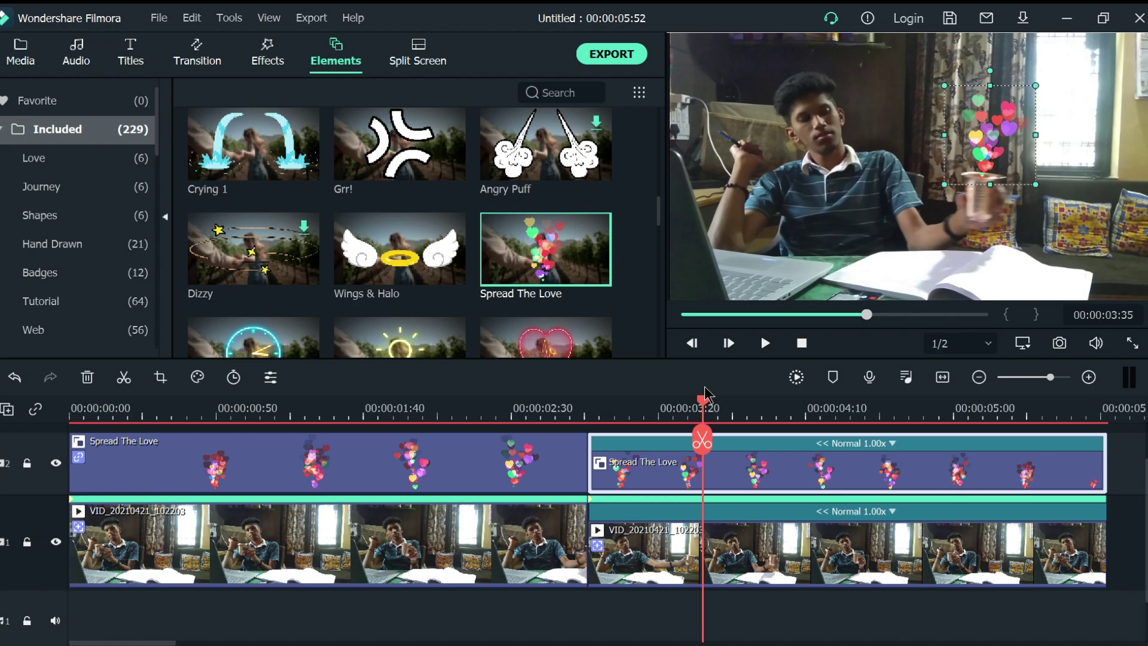
Attach the reversed Spread The Love element to the second clip's motion tracking and confirm.
{"action": "left_click", "coordinate": [740, 543]}
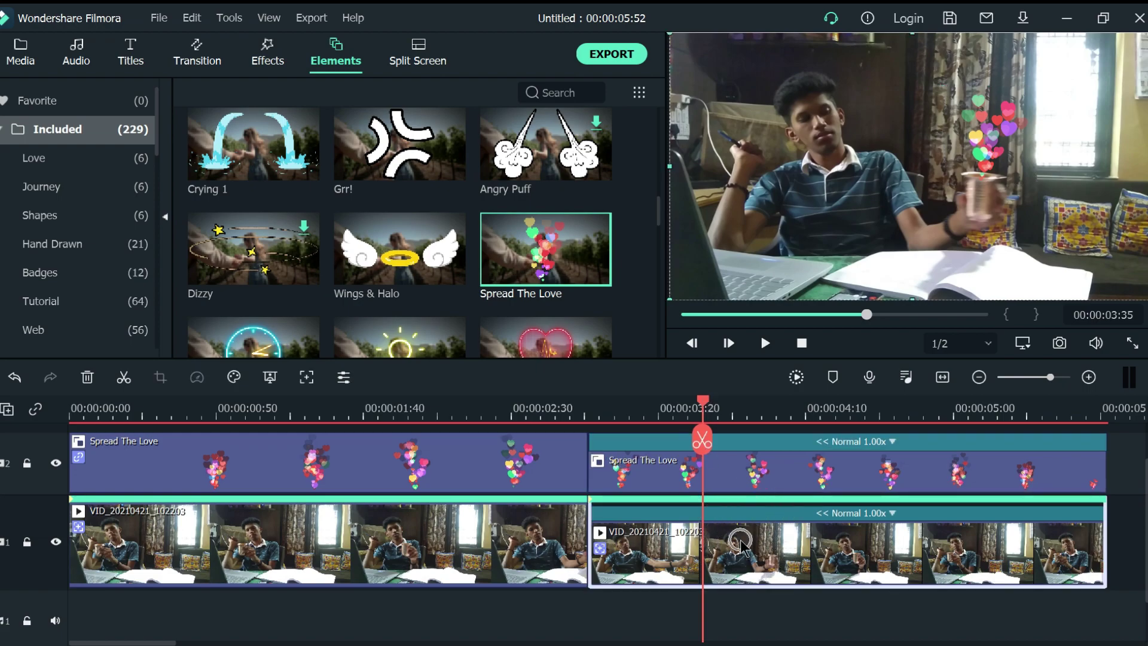
{"action": "double_click", "coordinate": [740, 544]}
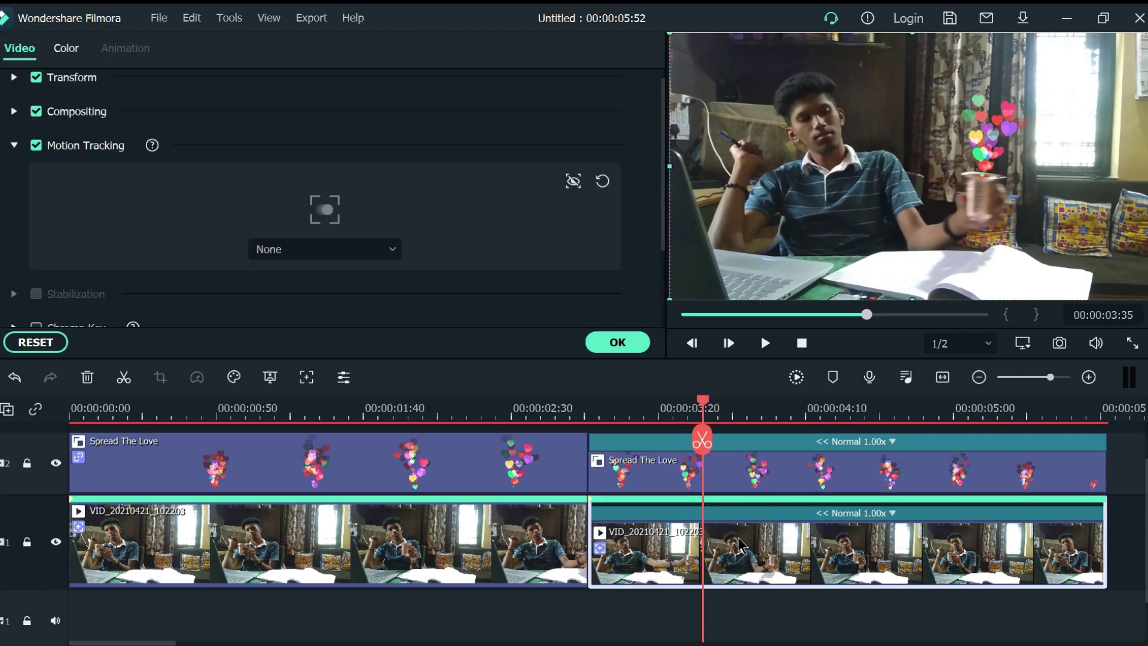
{"action": "left_click", "coordinate": [388, 254]}
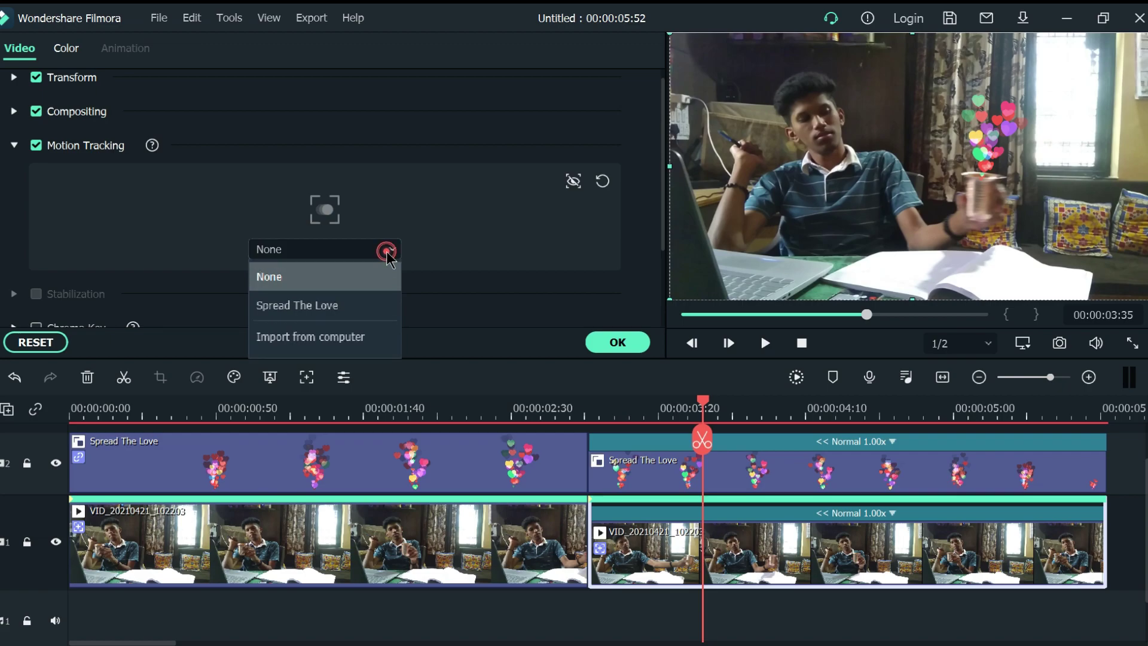
{"action": "left_click", "coordinate": [358, 306]}
{"action": "left_click", "coordinate": [602, 344]}
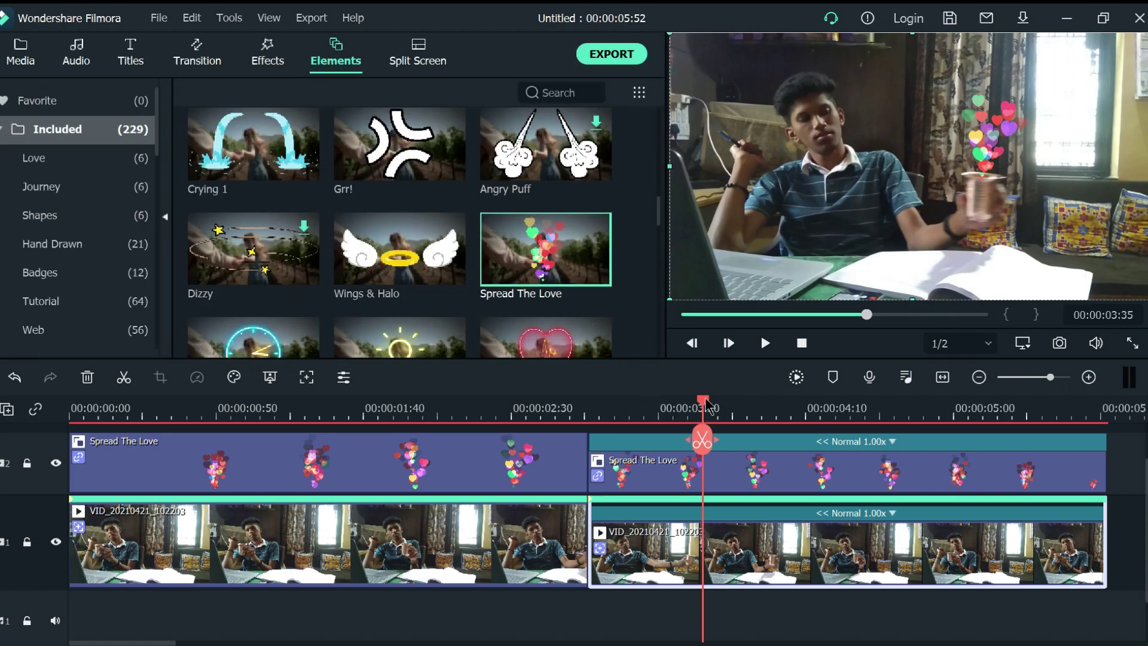
Render the timeline preview and play the whole video full screen from the start.
{"action": "left_click", "coordinate": [796, 377]}
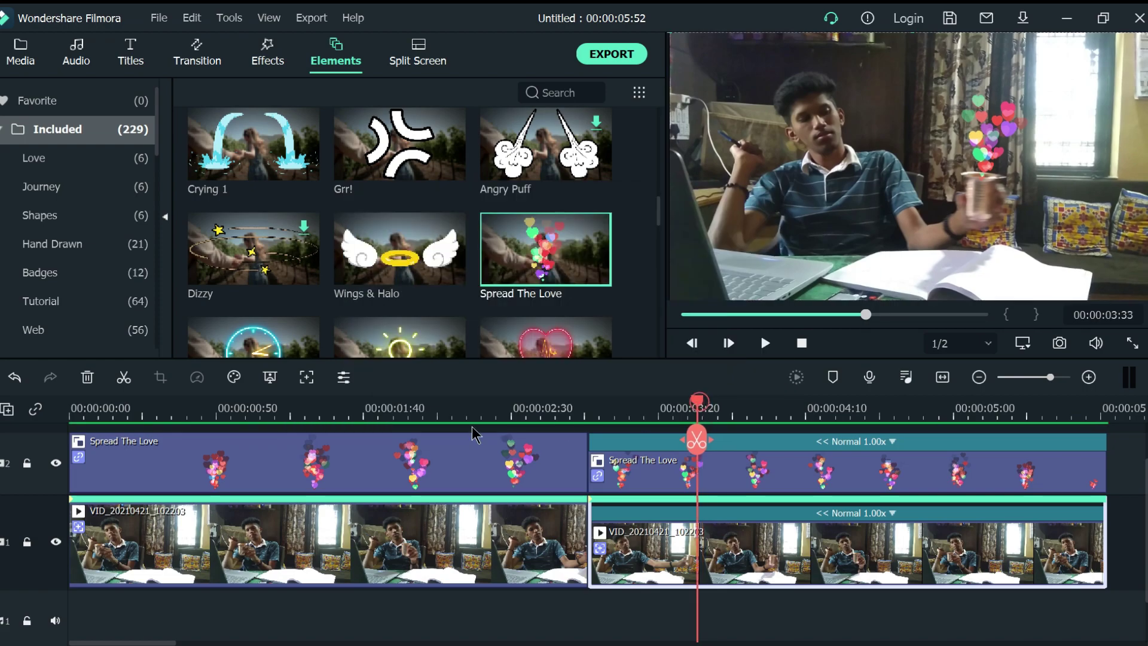
{"action": "key", "text": "Home"}
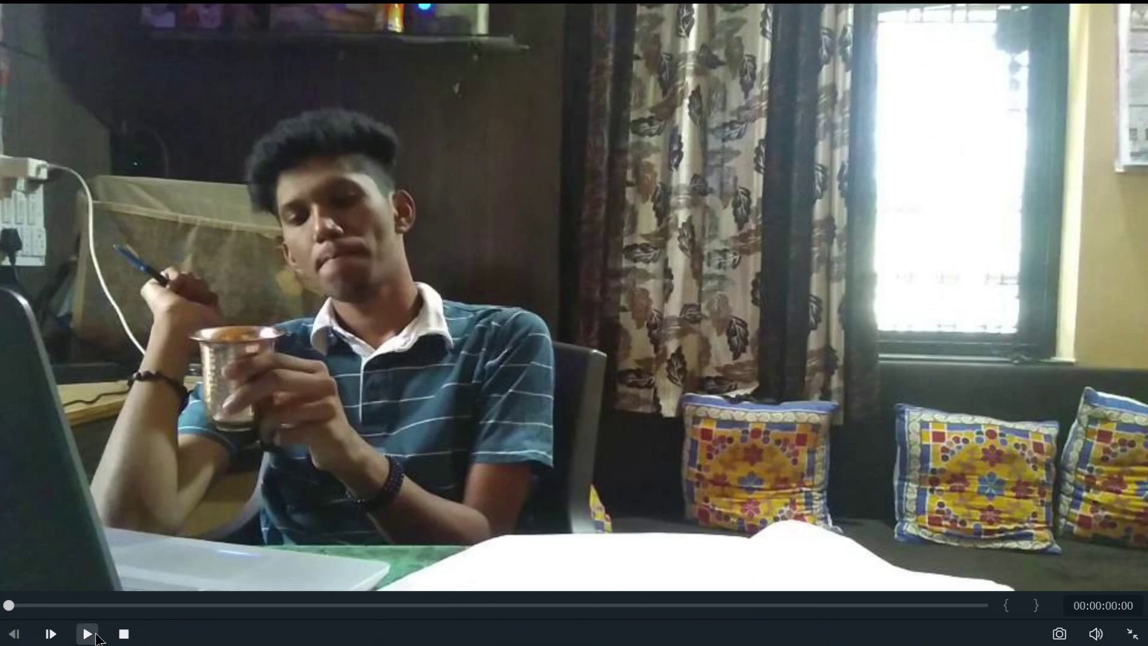
{"action": "left_click", "coordinate": [88, 634]}
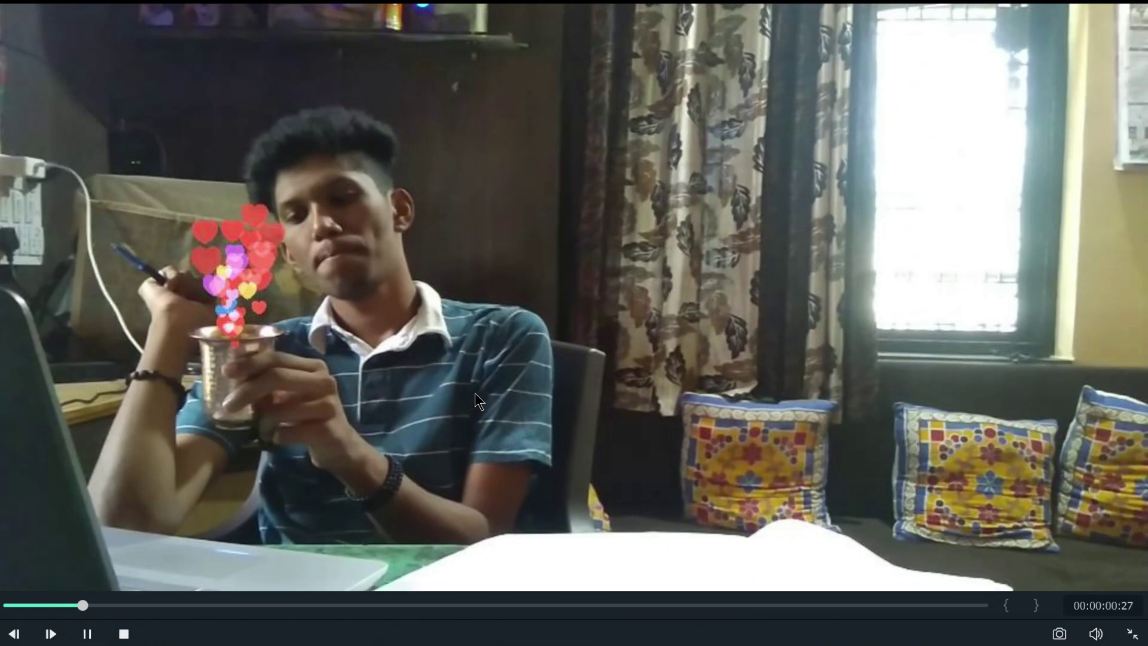